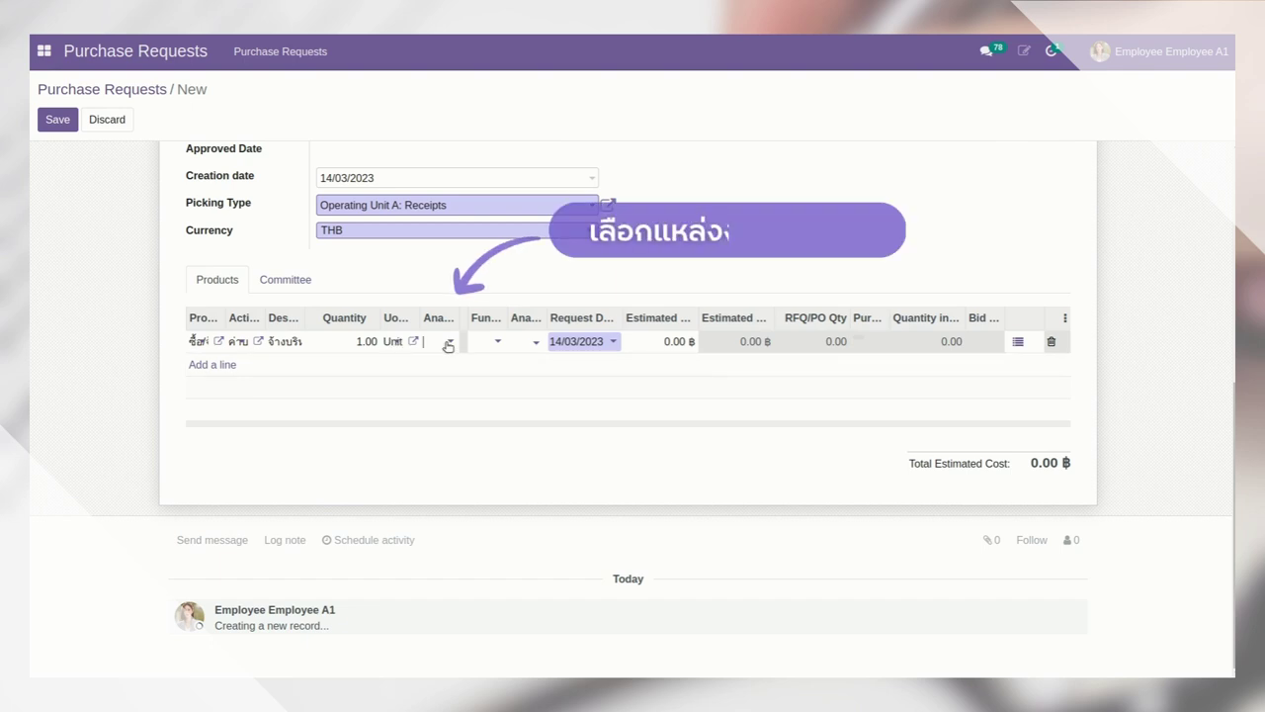
# Complete the product line with analytic account PJ00004, the 3. FoodSERP analytic tag and an estimated cost of 500000.
pyautogui.click(442, 341)
pyautogui.click(479, 409)
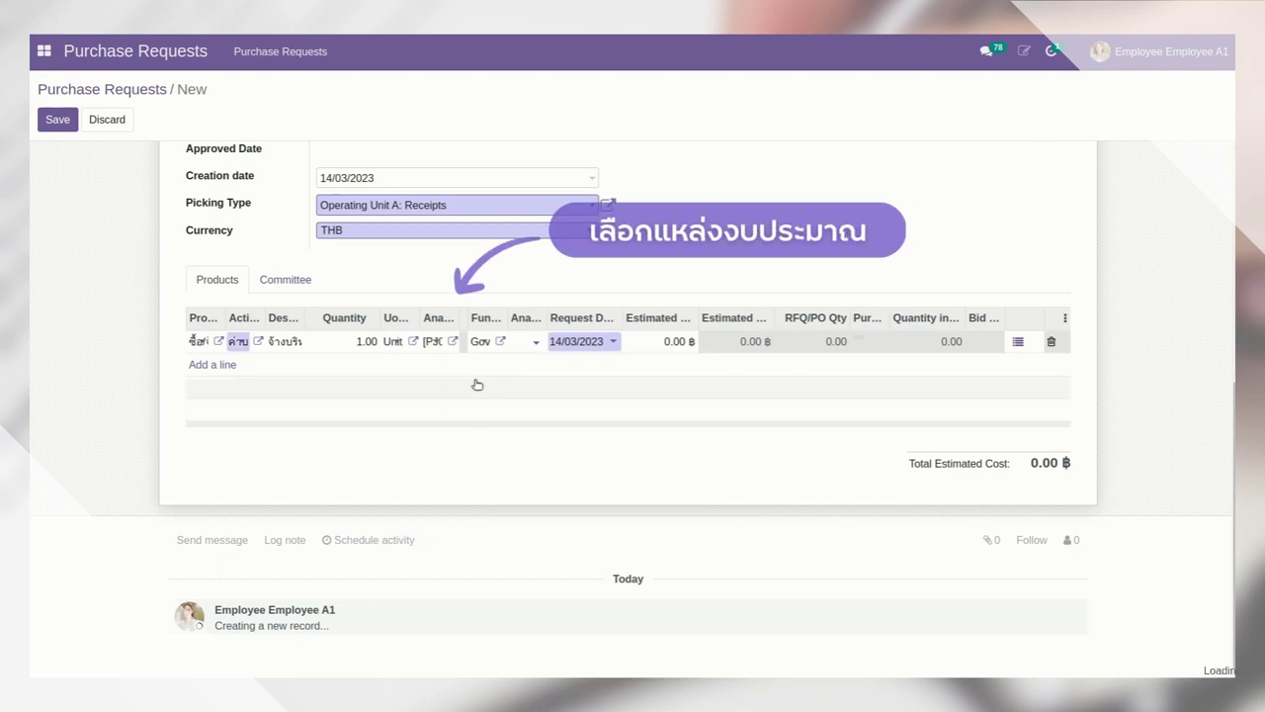
pyautogui.click(527, 352)
pyautogui.click(534, 363)
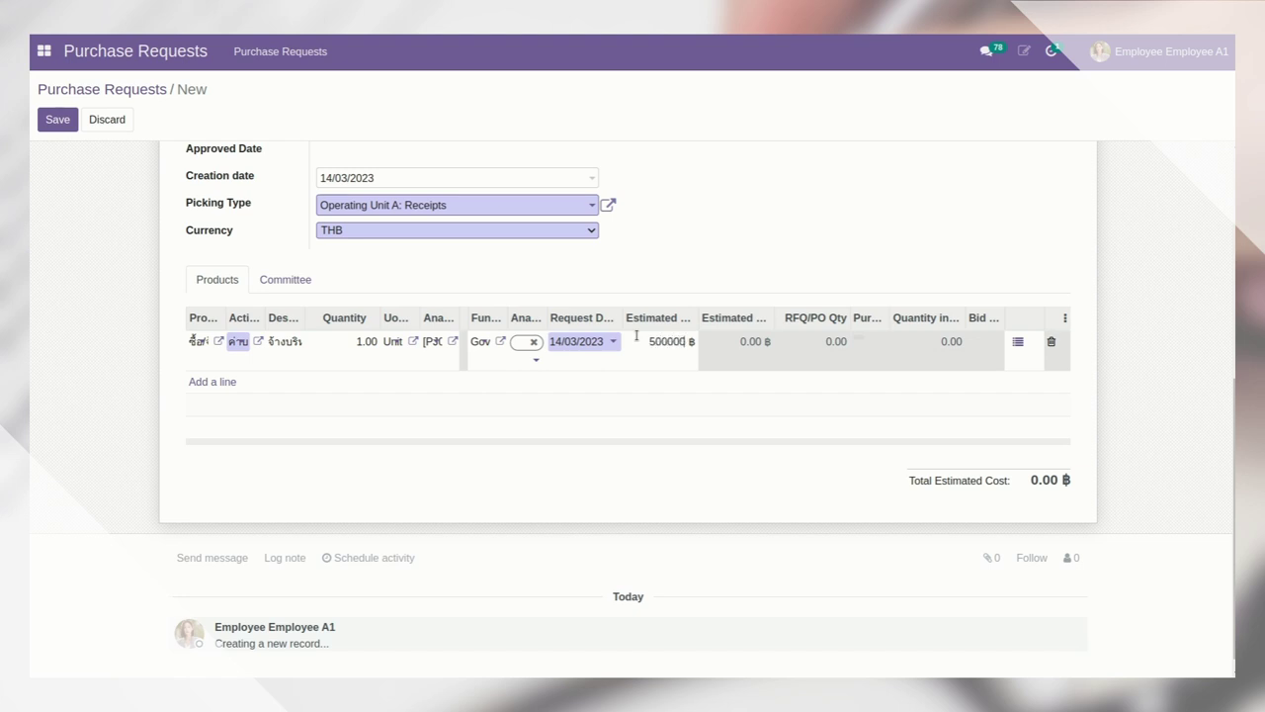
pyautogui.click(663, 270)
# Add Employee A1 to the Work Acceptance Committee with the role Chairman.
pyautogui.click(286, 277)
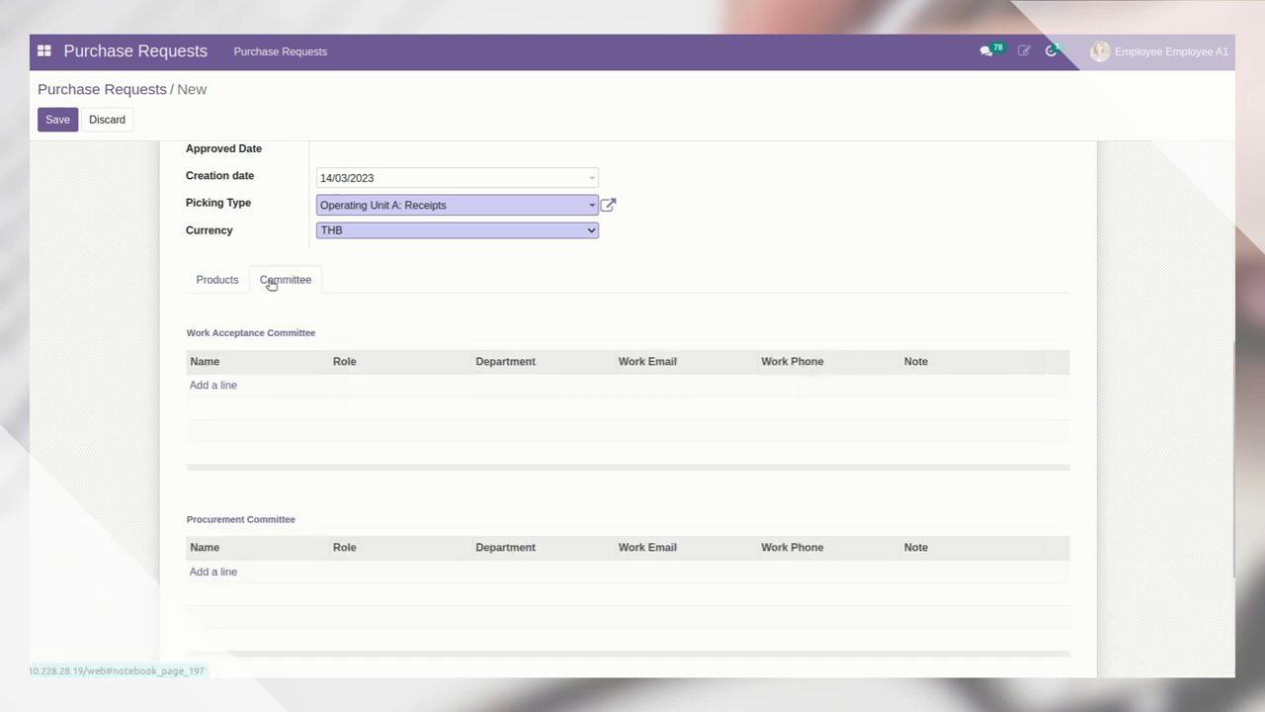
pyautogui.click(223, 385)
pyautogui.click(243, 393)
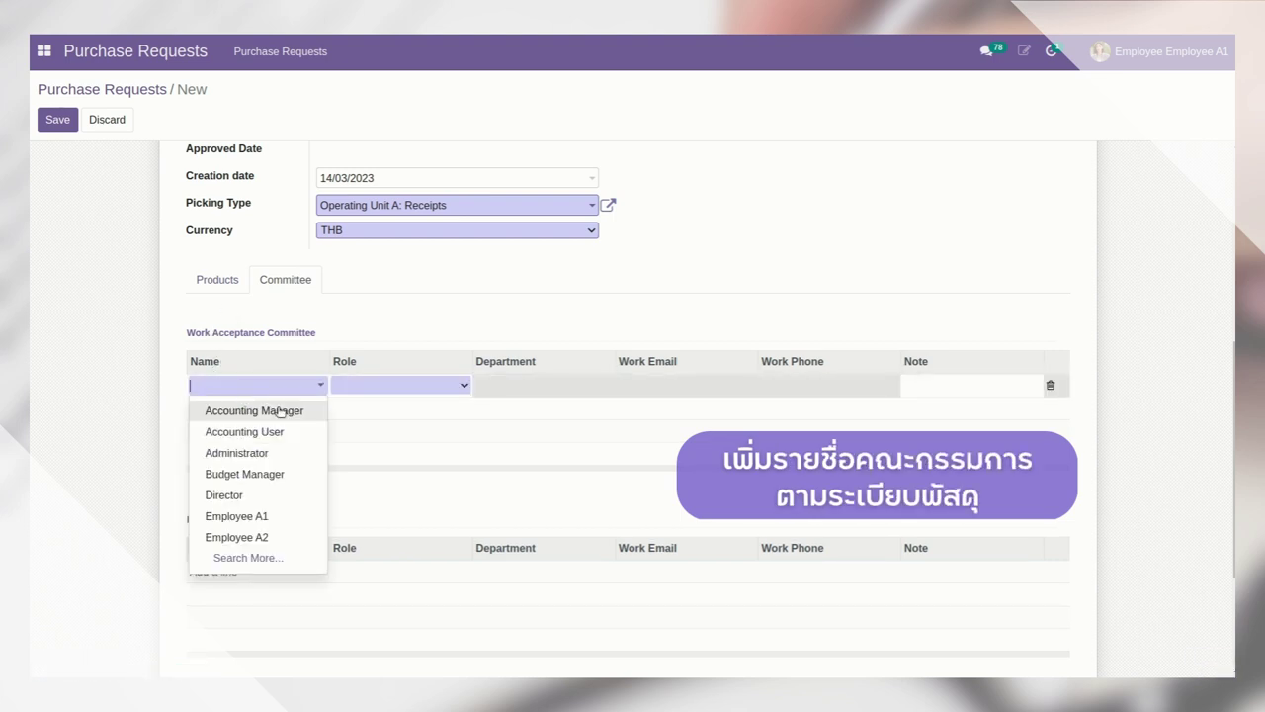
pyautogui.click(281, 516)
pyautogui.click(375, 384)
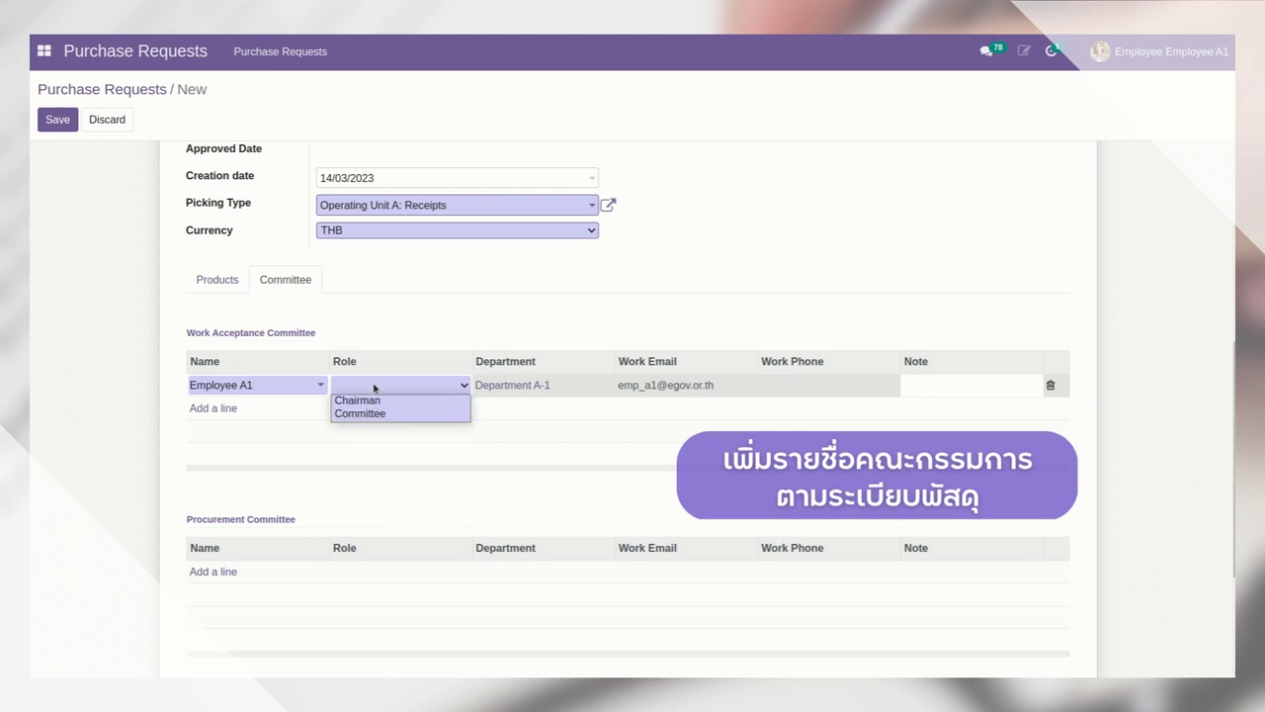
pyautogui.click(359, 399)
# Add Employee A2 as a second Work Acceptance Committee member with the role Committee.
pyautogui.click(207, 409)
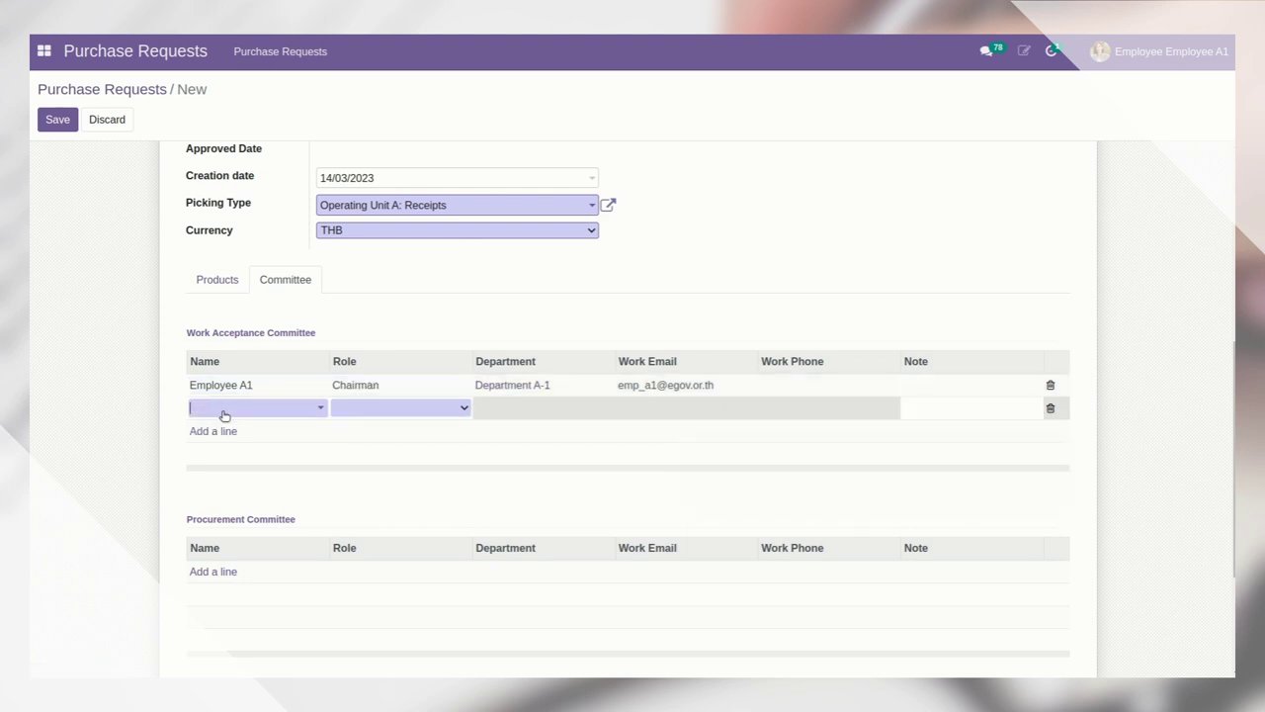
pyautogui.click(223, 413)
pyautogui.click(238, 559)
pyautogui.click(358, 412)
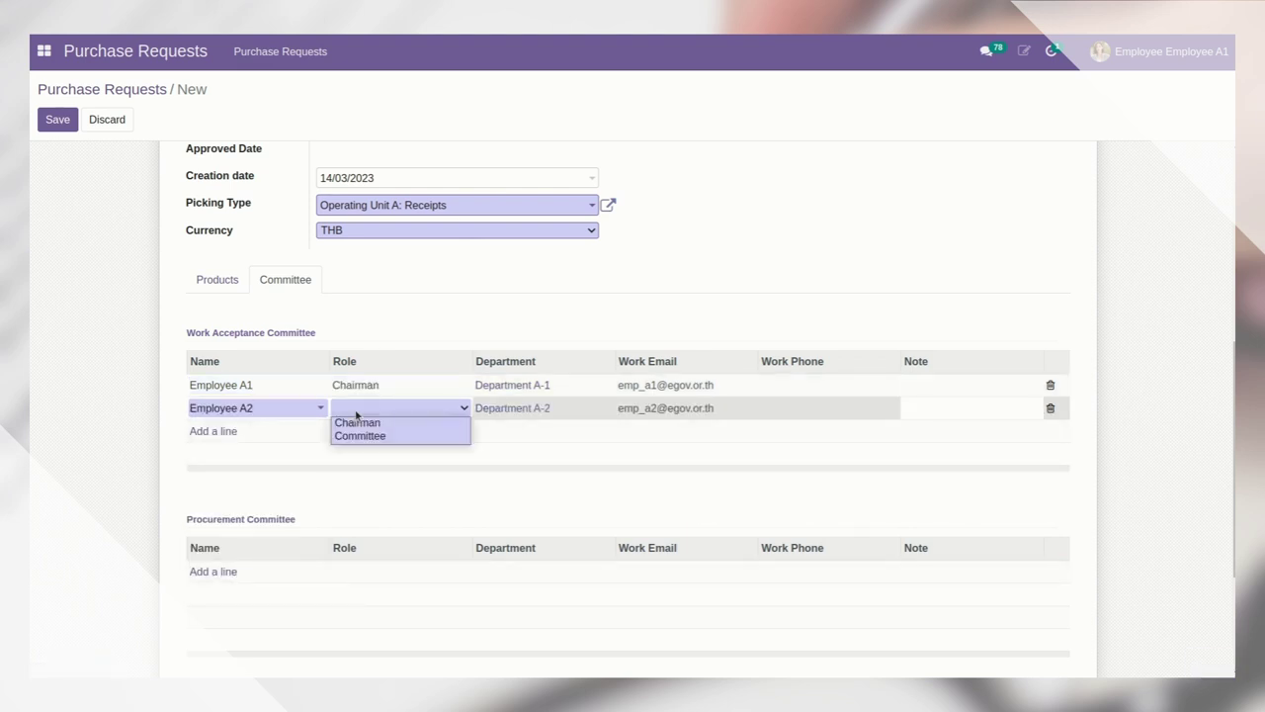
pyautogui.click(346, 435)
# Add Employee A3 as a third Work Acceptance Committee member with the role Committee.
pyautogui.click(213, 431)
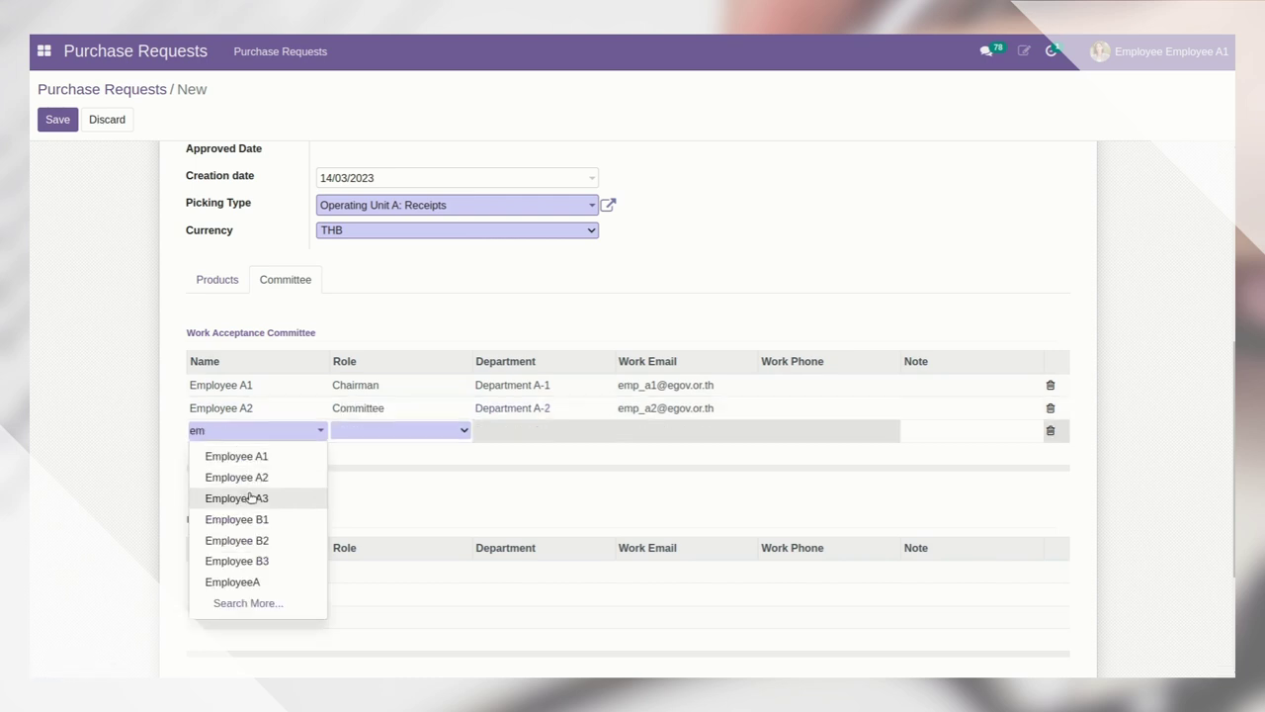
pyautogui.click(249, 496)
pyautogui.click(365, 430)
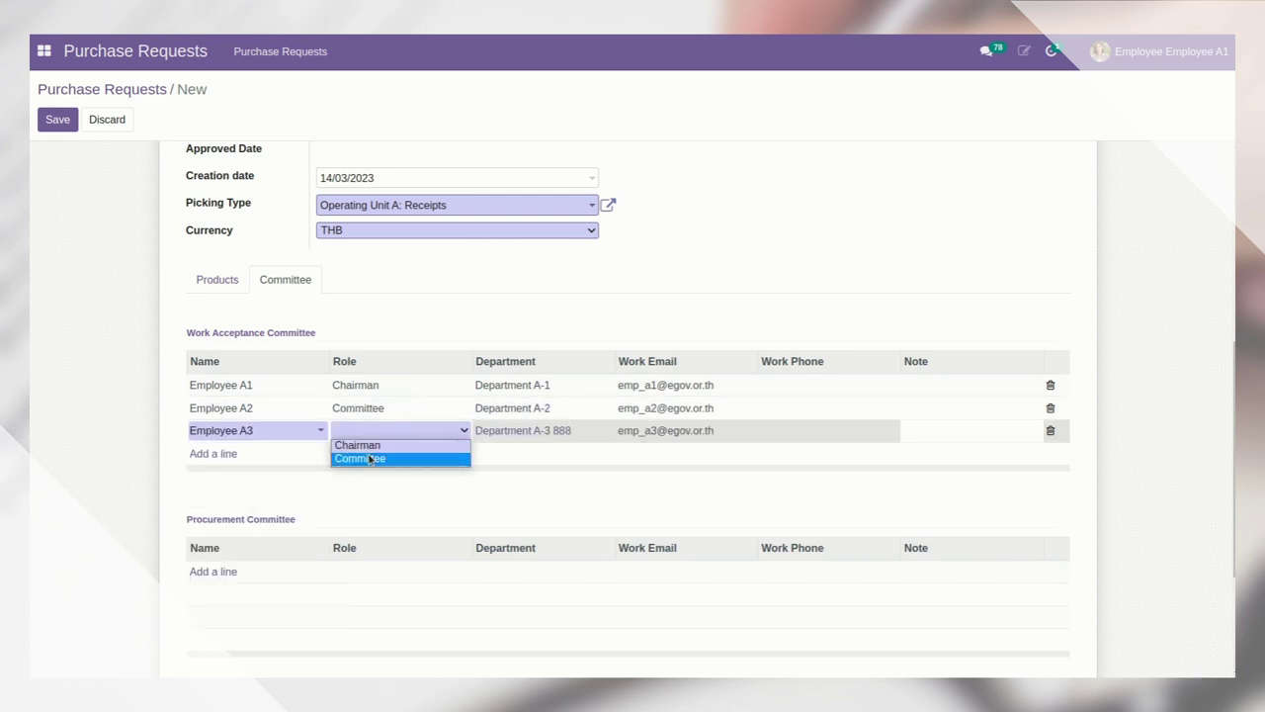
pyautogui.click(363, 454)
# Save the new purchase request and submit it for approval.
pyautogui.click(57, 121)
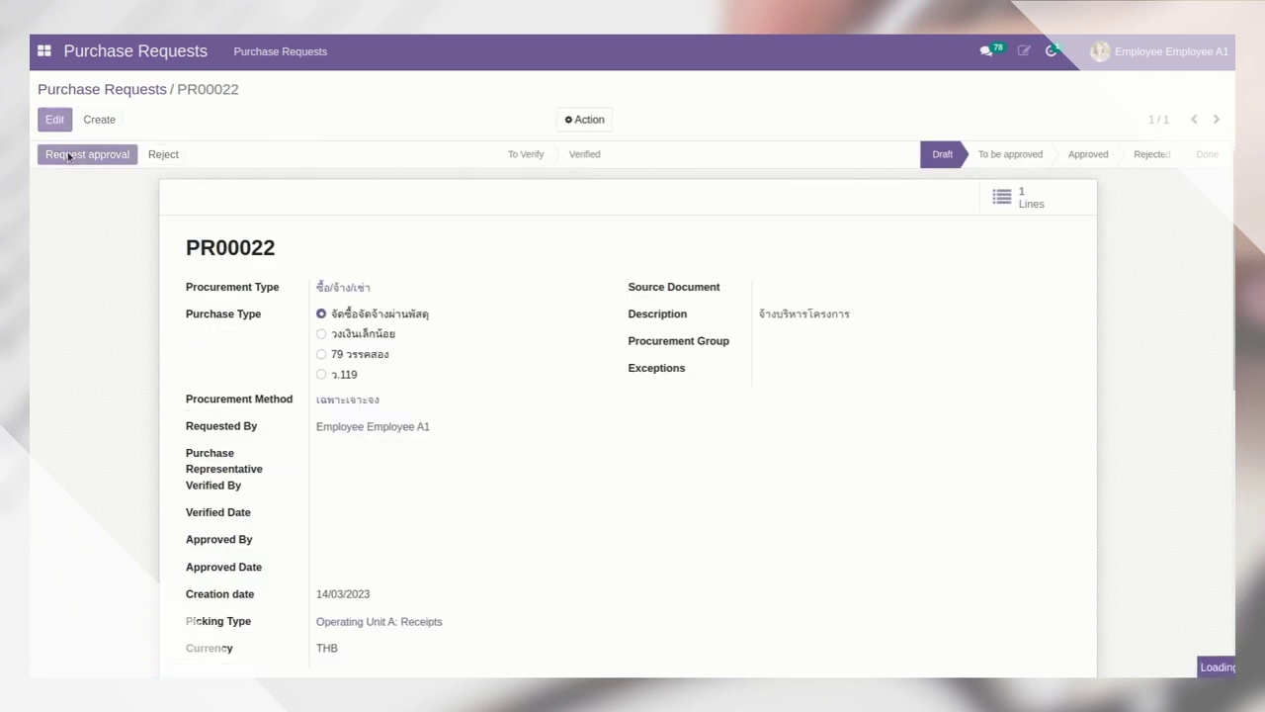
pyautogui.click(69, 156)
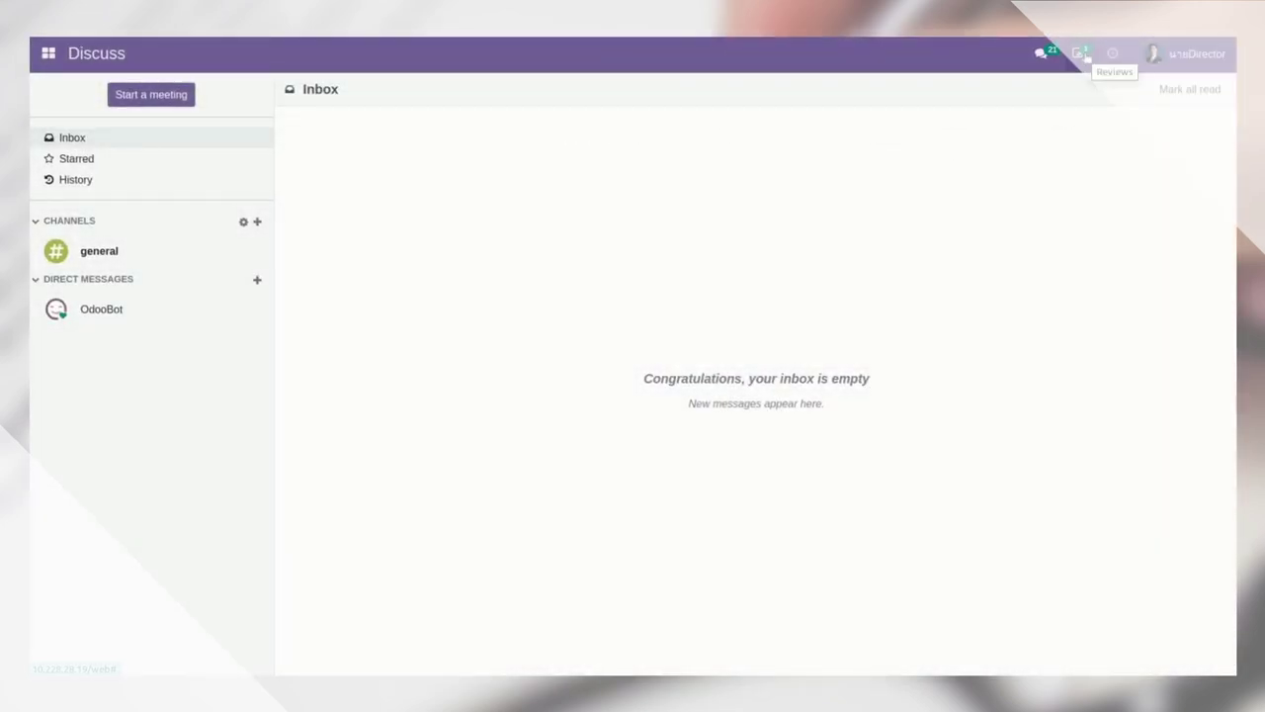
# Open the purchase request awaiting the director's review and validate it with the comment "อนุมัติ".
pyautogui.click(1078, 53)
pyautogui.click(1026, 101)
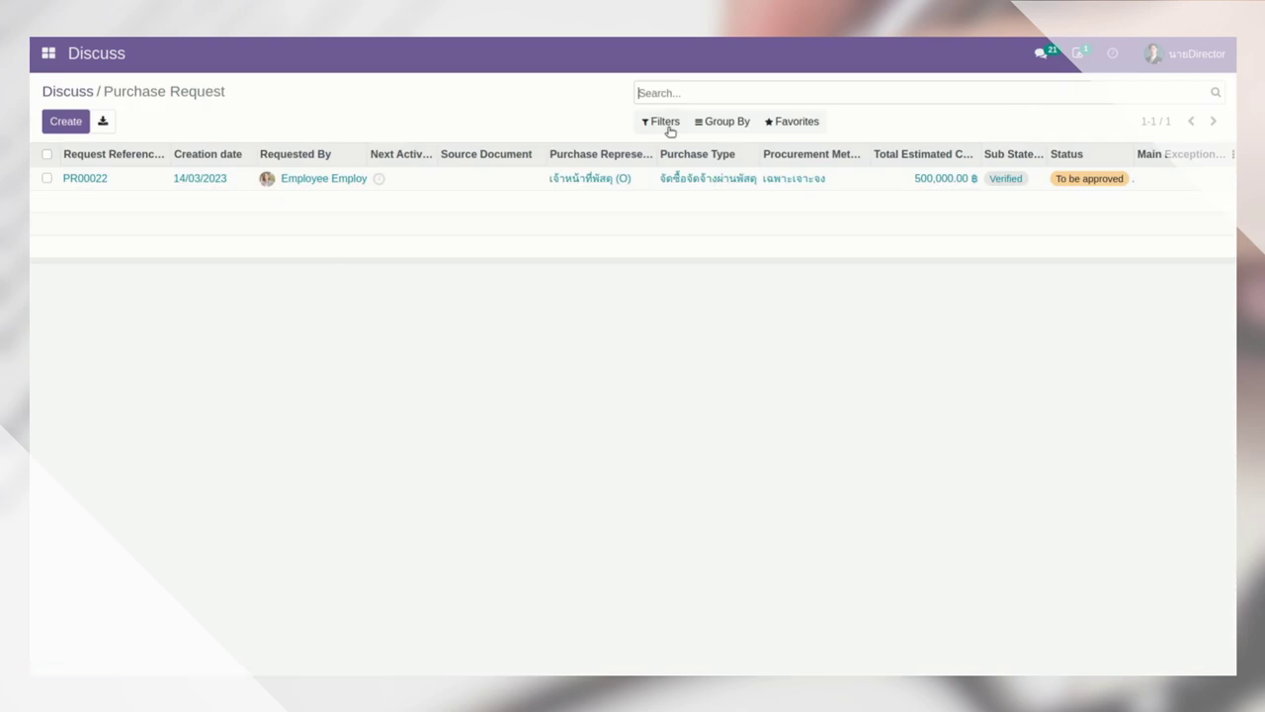
pyautogui.click(525, 178)
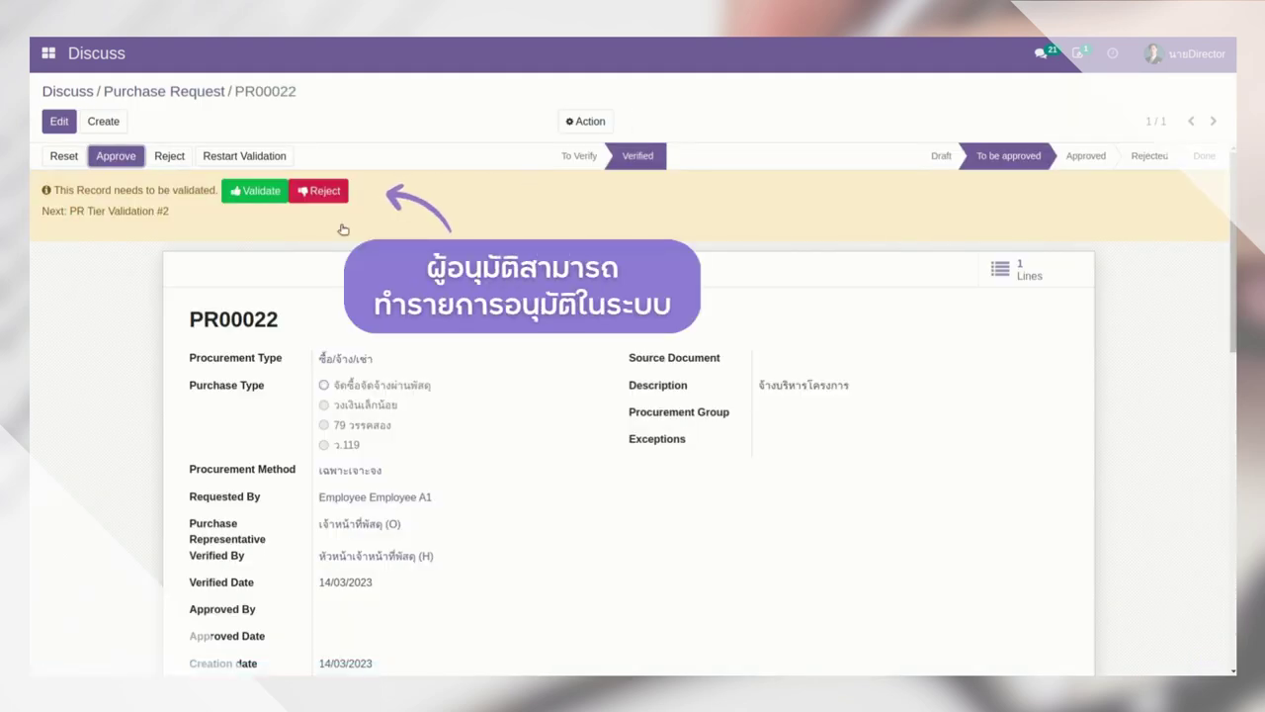
pyautogui.click(237, 207)
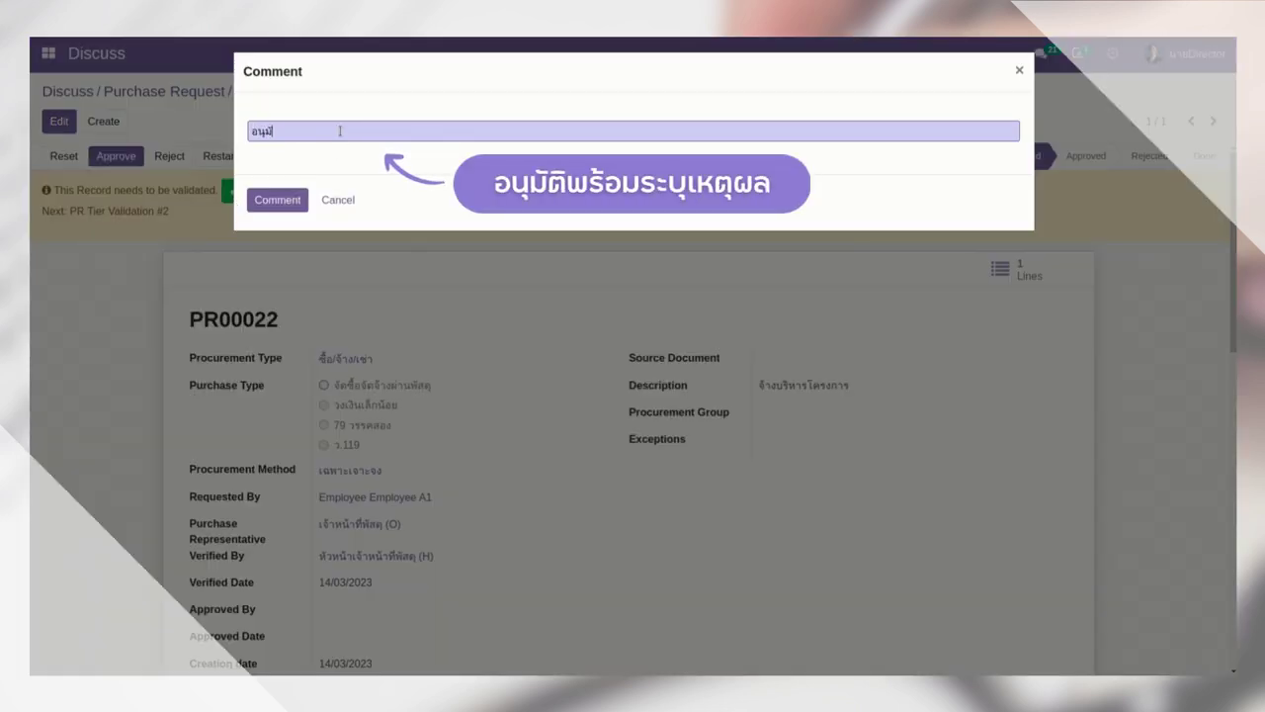
pyautogui.click(277, 199)
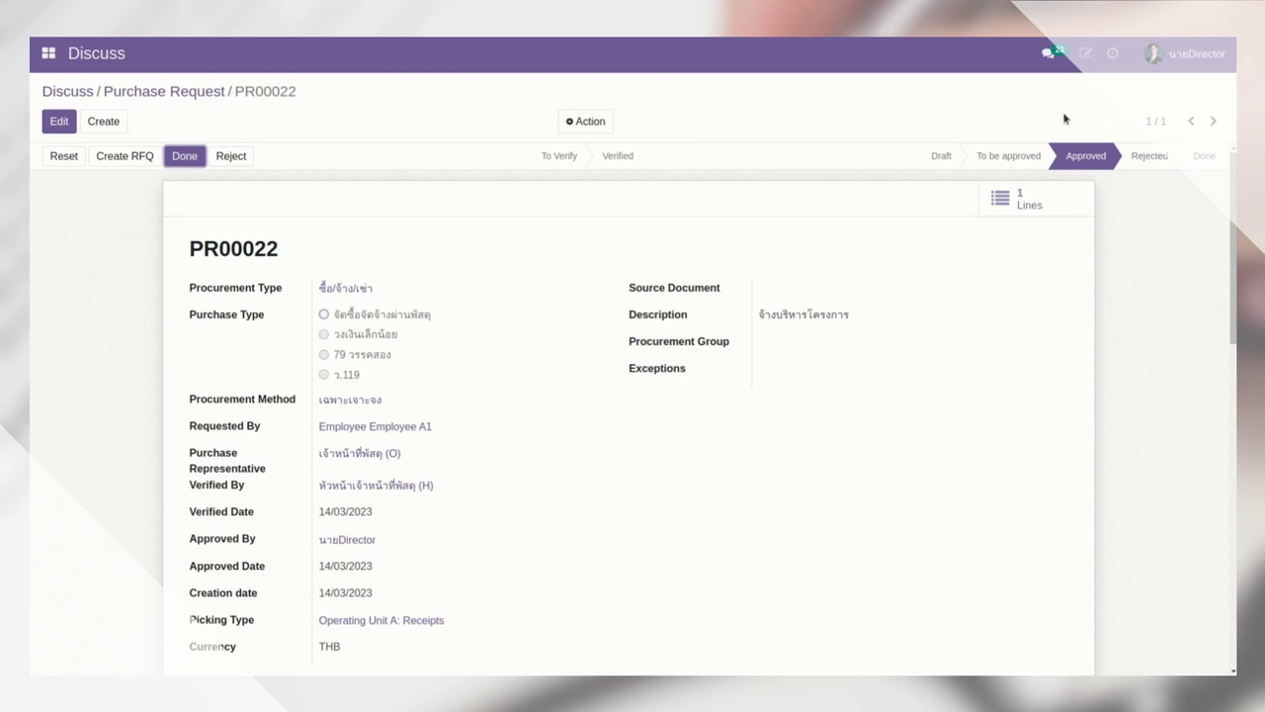
# Expand the Reviews section of the purchase request to check its approval status.
pyautogui.scroll(-10, 1062, 236)
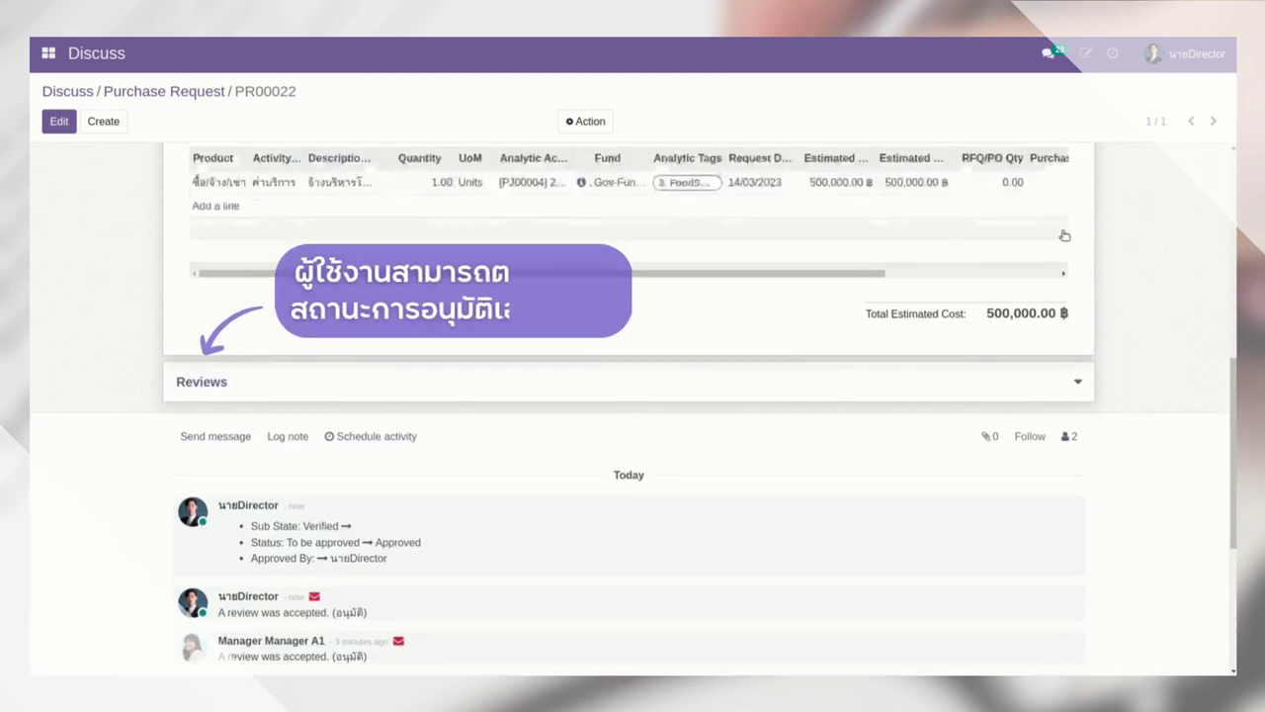
pyautogui.click(552, 383)
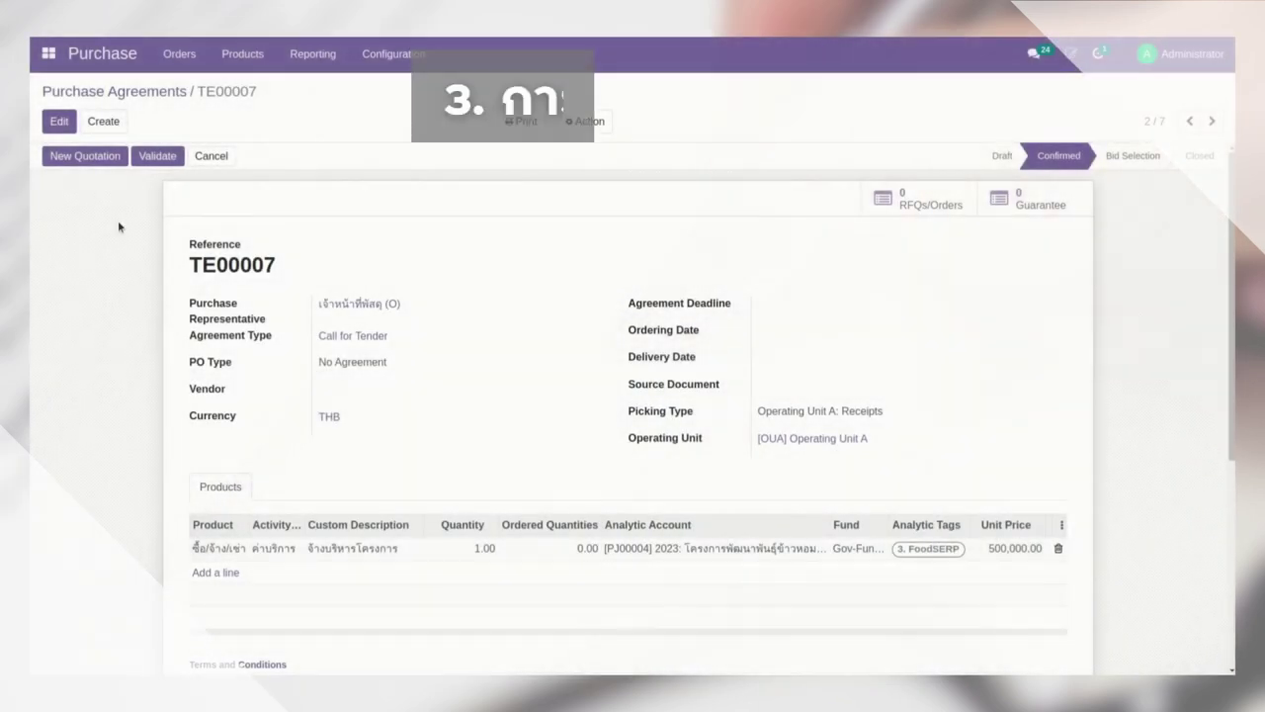
# Create a new quotation from the call-for-tender agreement with บริษัท ABC จำกัด as vendor.
pyautogui.click(99, 155)
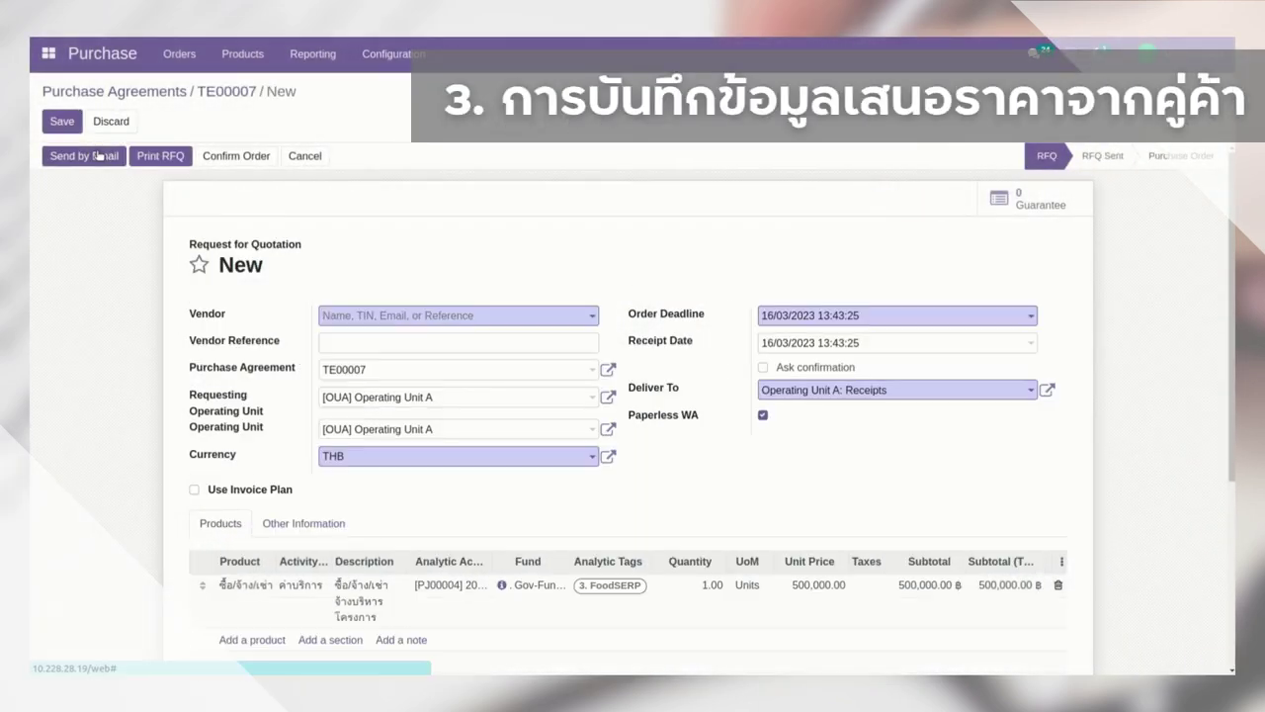
pyautogui.click(387, 323)
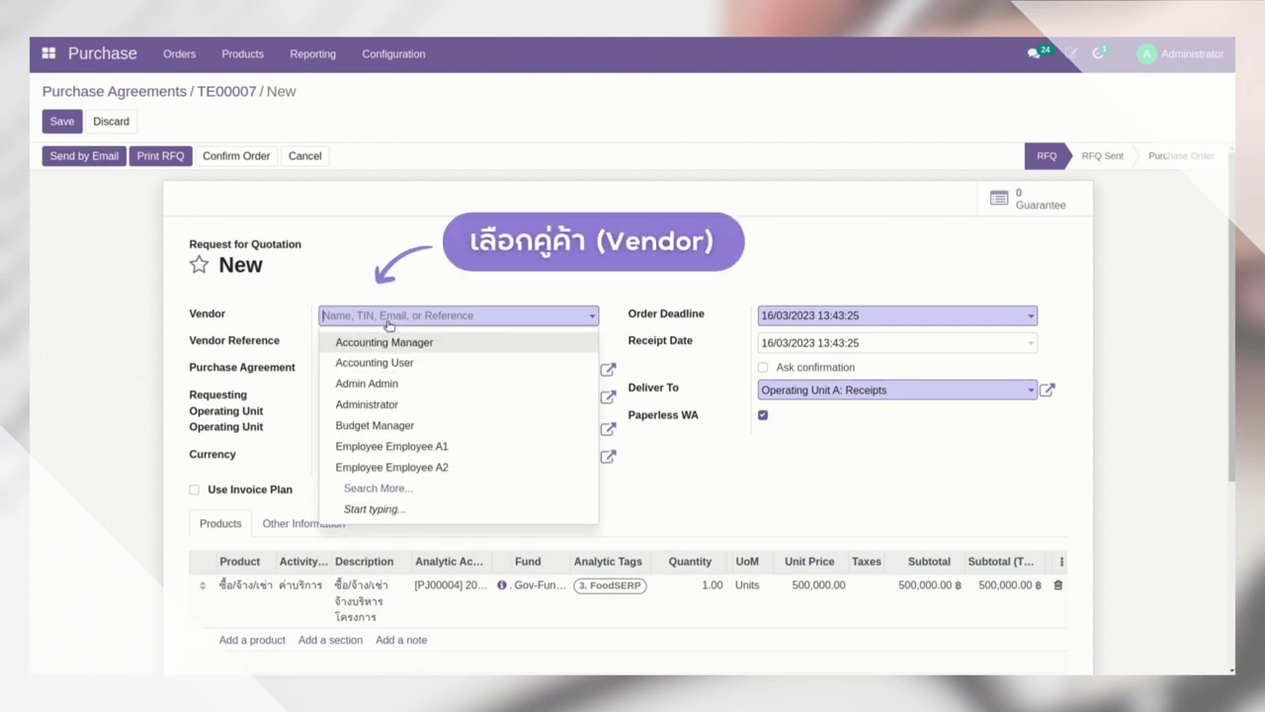
pyautogui.write('abc')
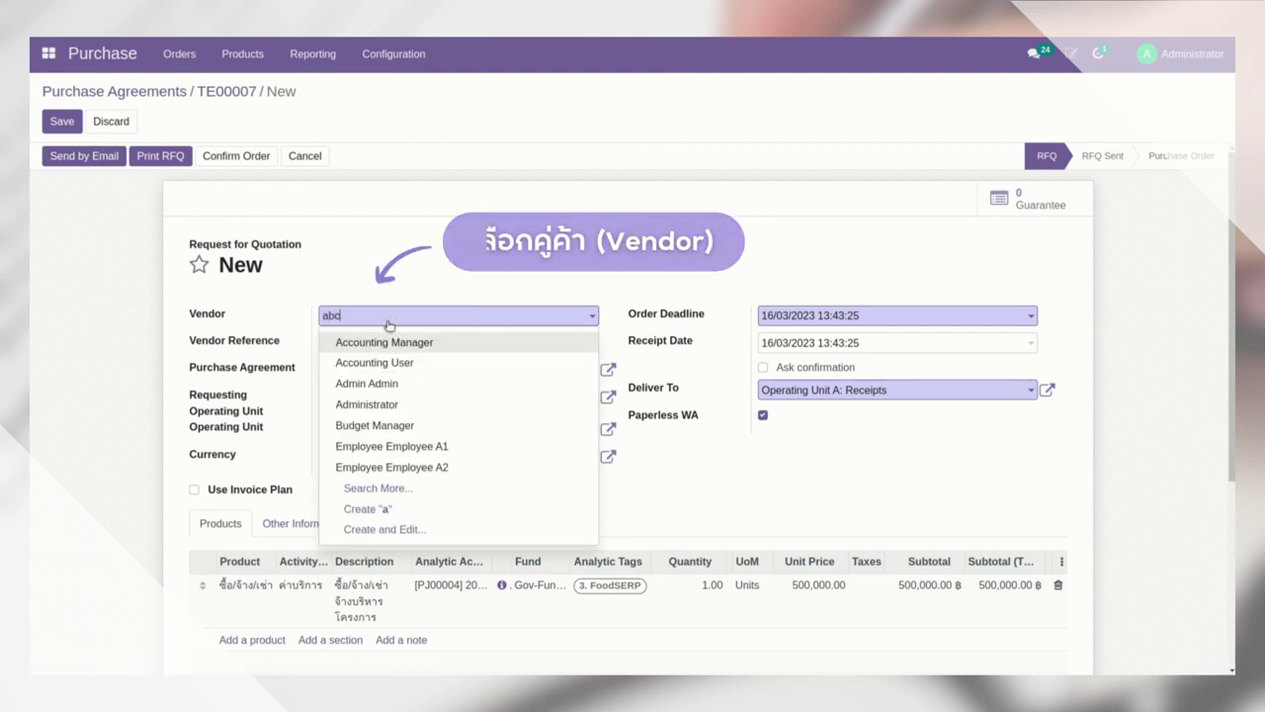
pyautogui.click(390, 341)
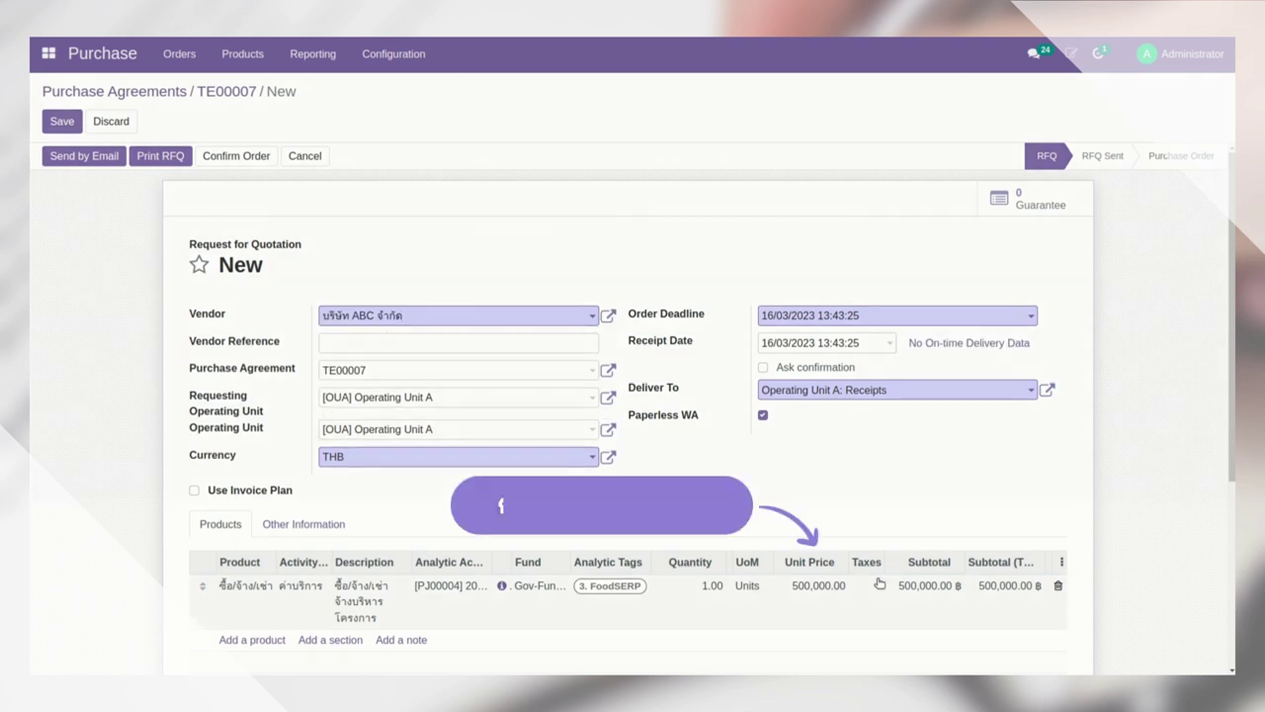
# Set the quotation line's unit price to 450,000 with Input VAT 7% (excl.) and save the quotation.
pyautogui.click(818, 585)
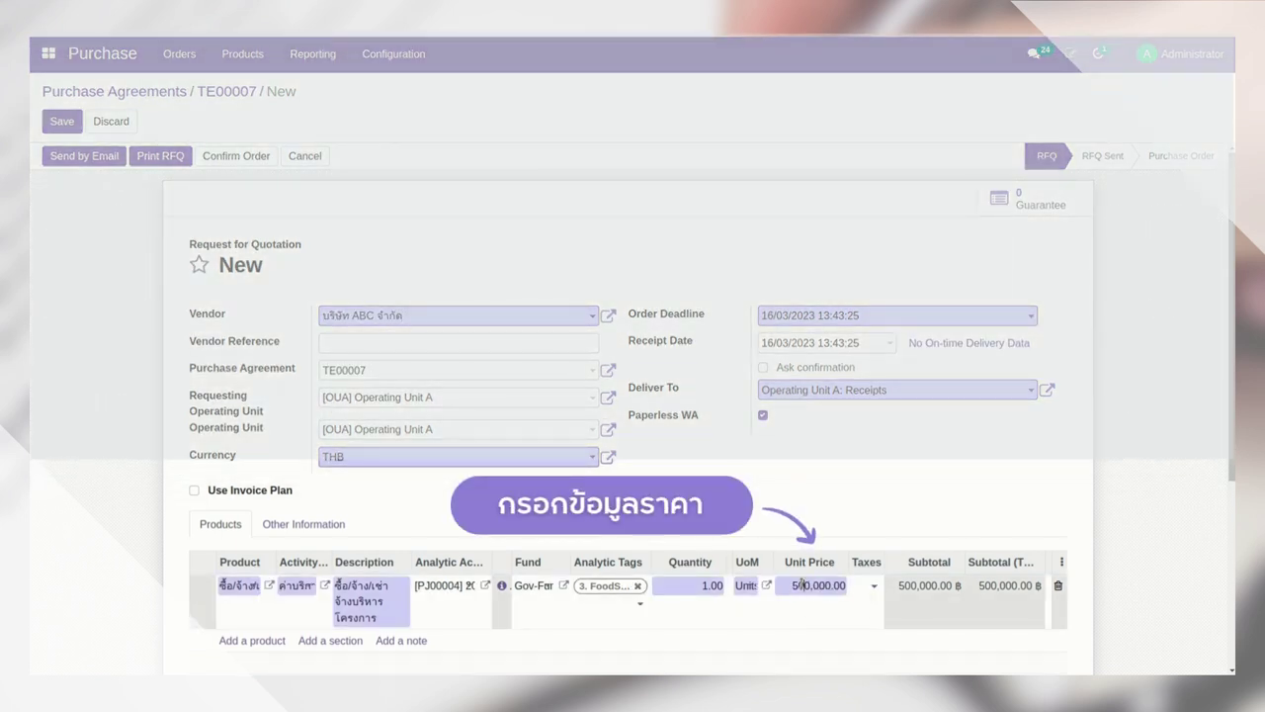
pyautogui.click(874, 591)
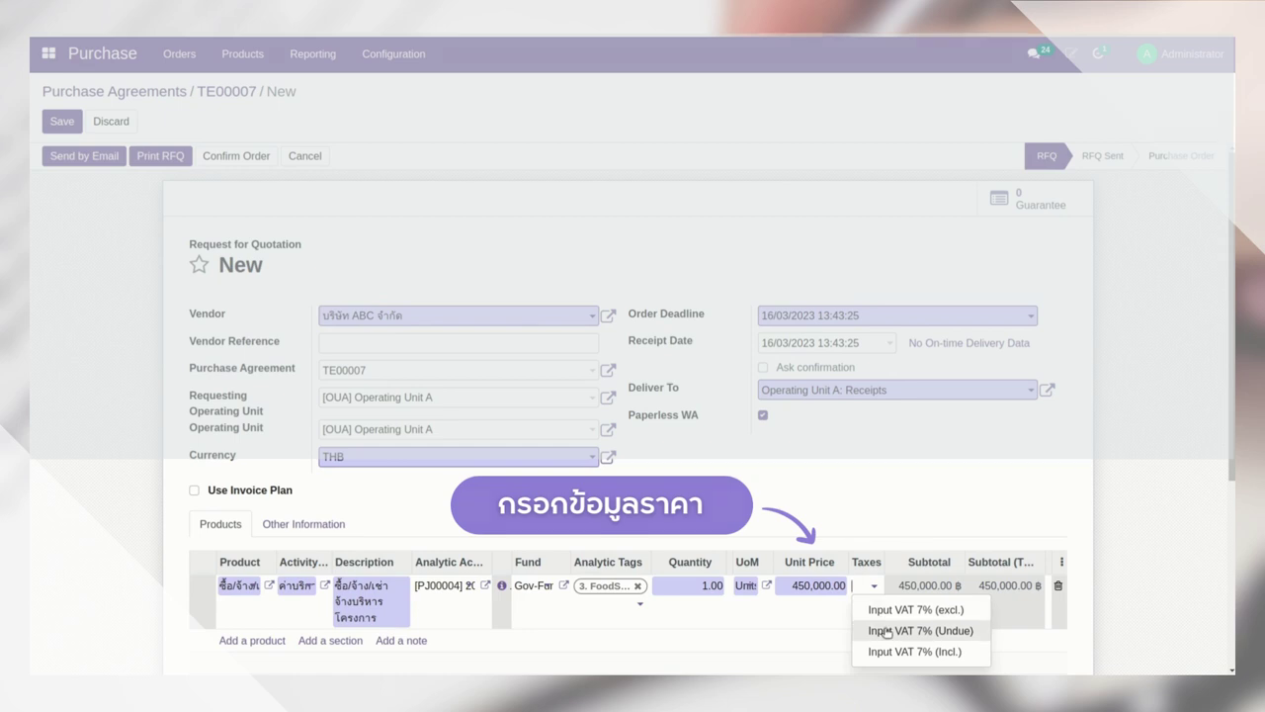
pyautogui.click(883, 613)
pyautogui.click(867, 470)
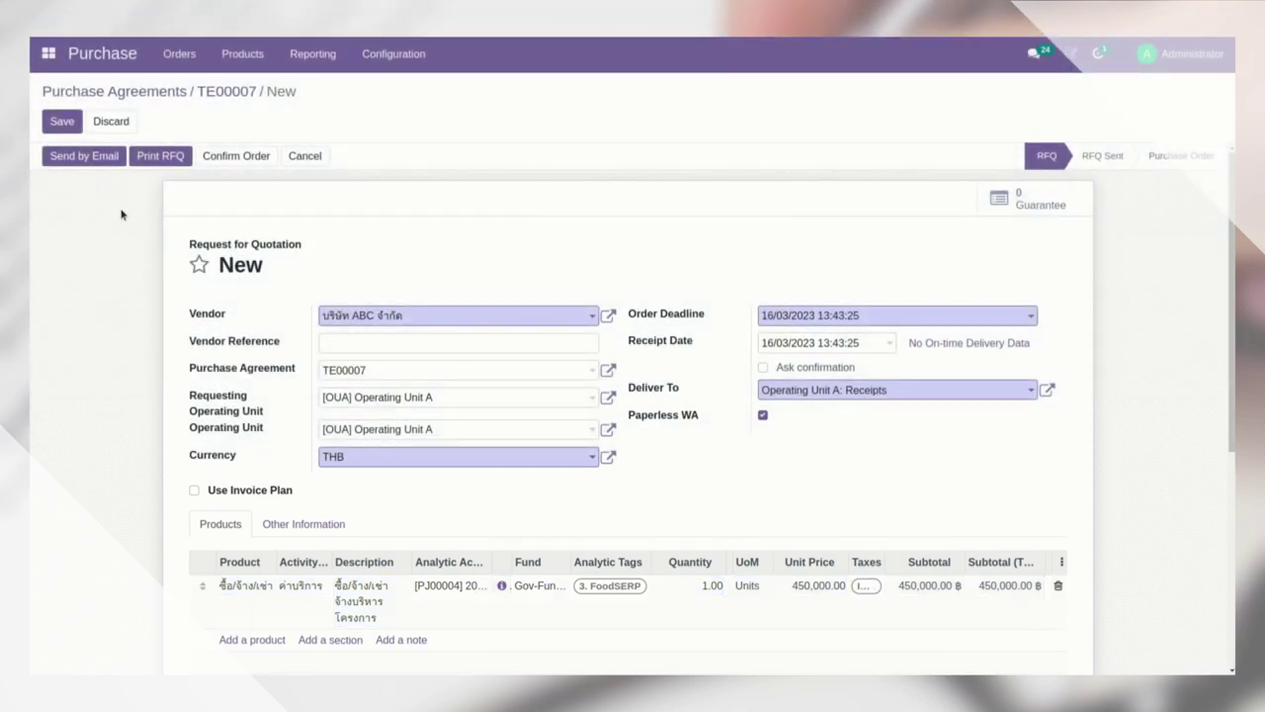
pyautogui.click(71, 127)
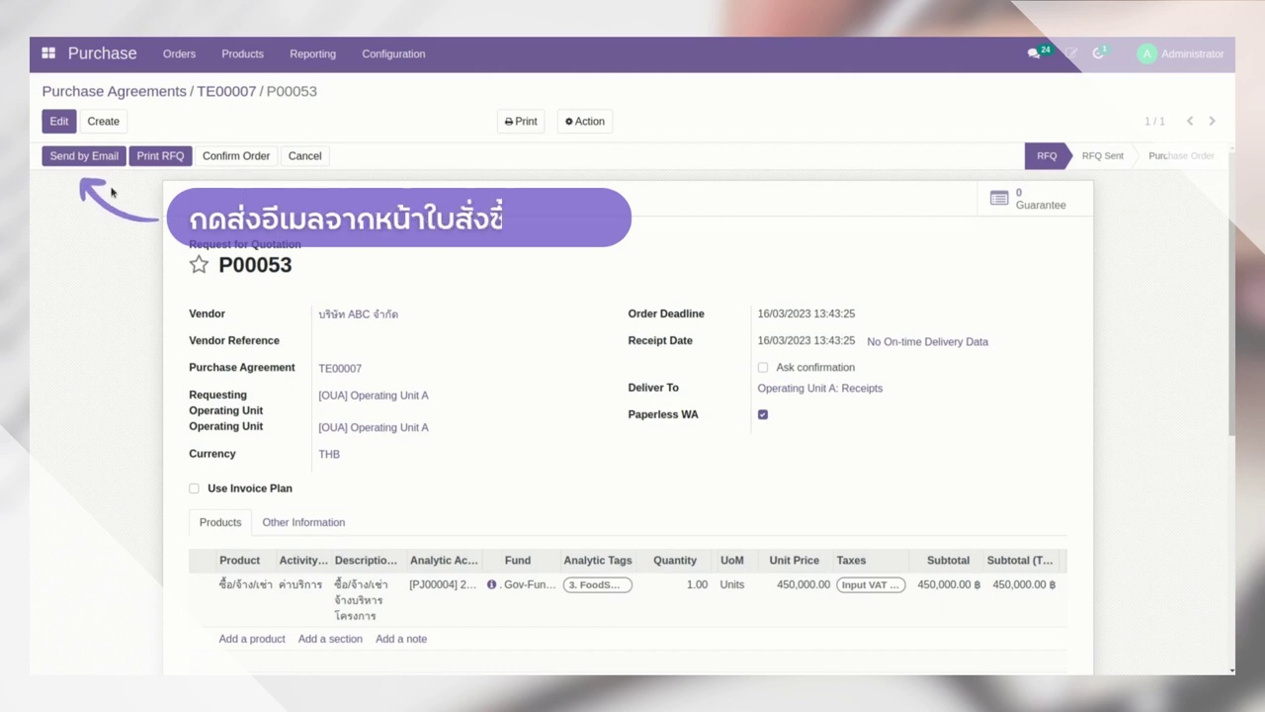
# Email the request for quotation to the vendor with its prepared message and PDF, and confirm the order.
pyautogui.click(99, 156)
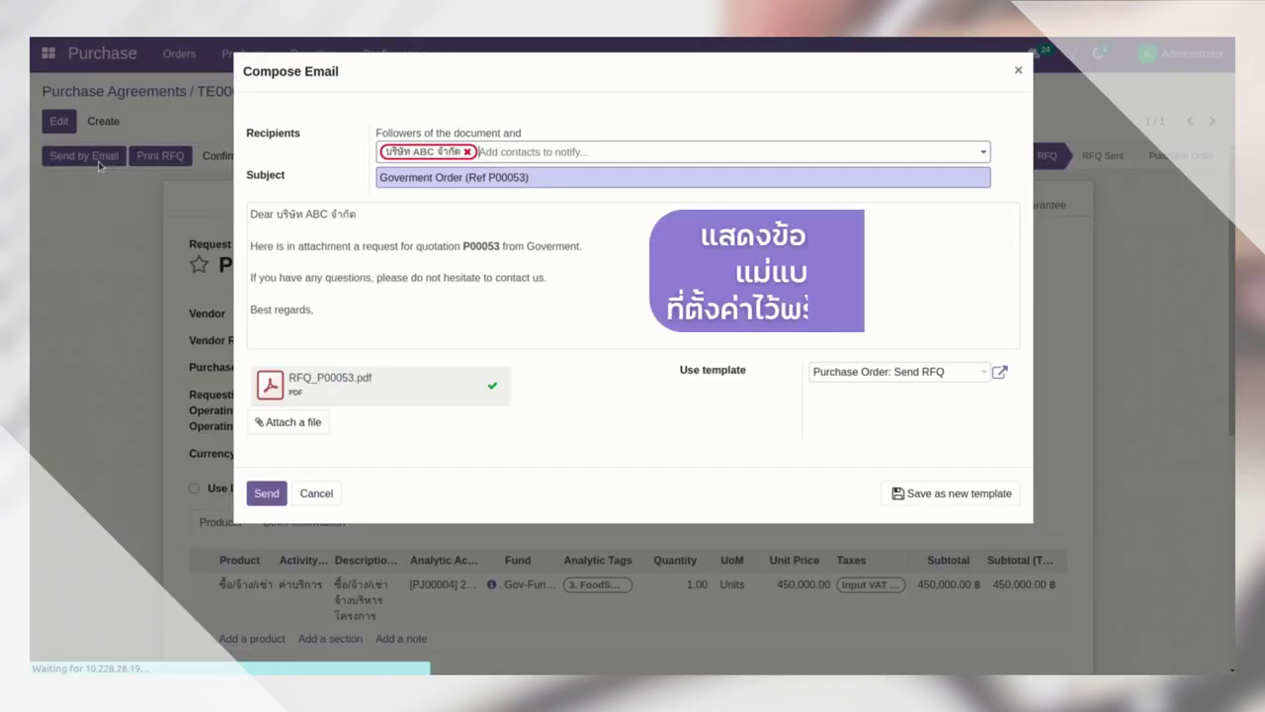
pyautogui.click(267, 491)
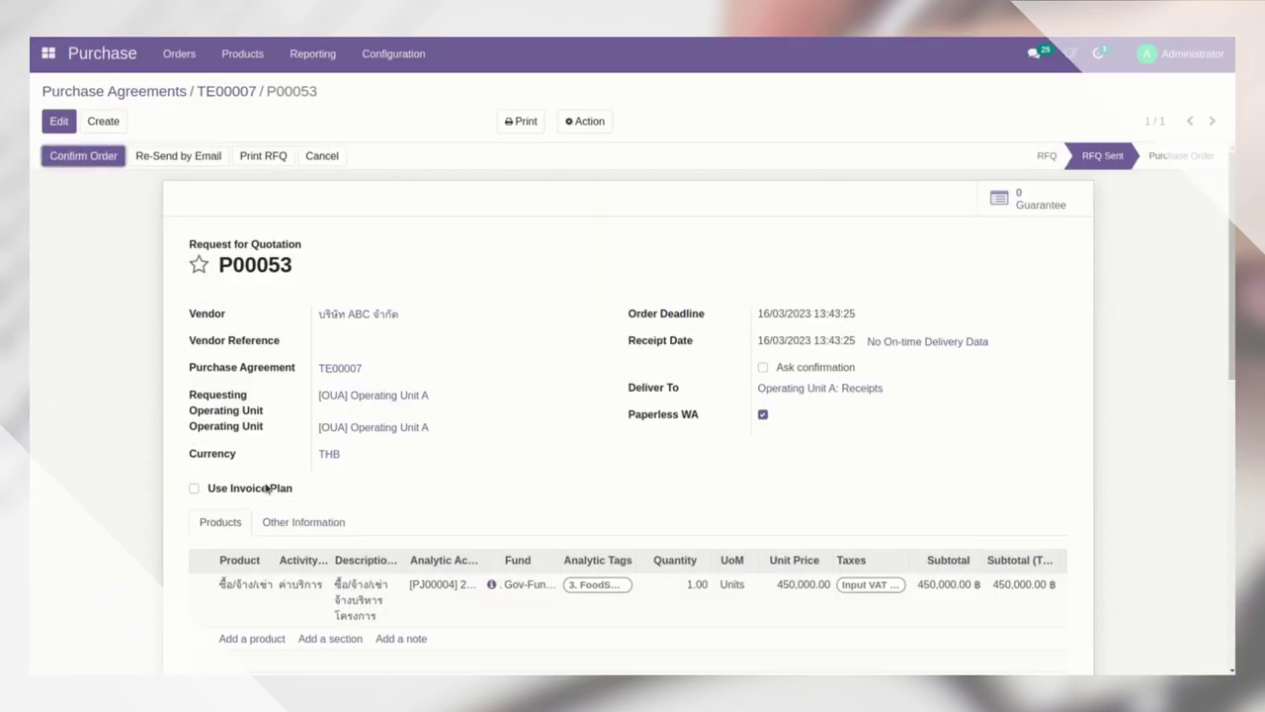
pyautogui.click(84, 155)
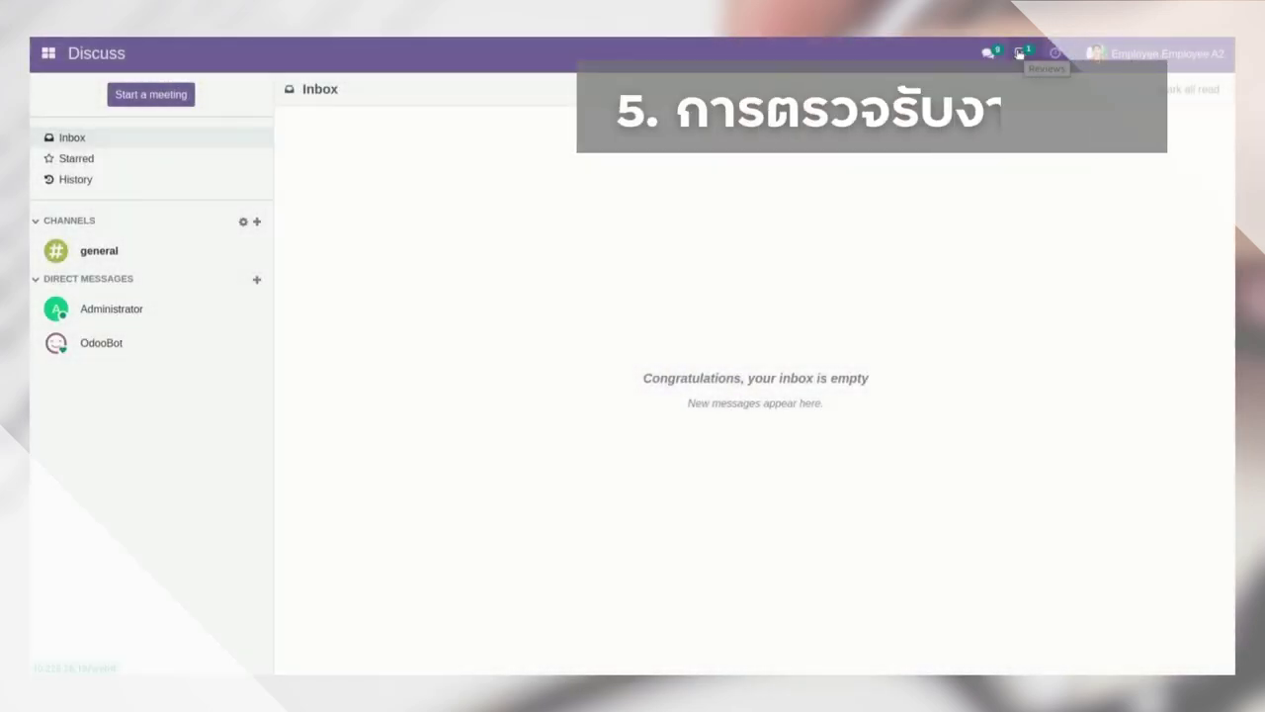
# Open the work acceptance awaiting the committee member's review and display its committee list.
pyautogui.click(1019, 52)
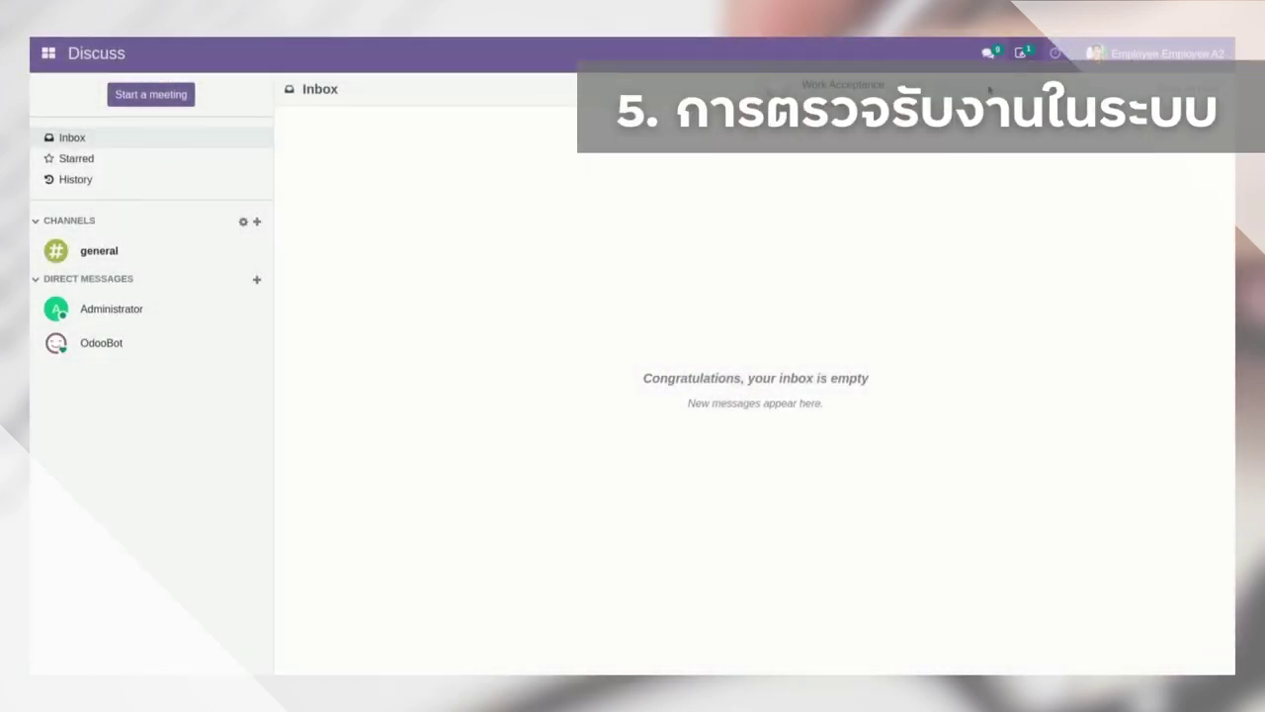
pyautogui.click(988, 89)
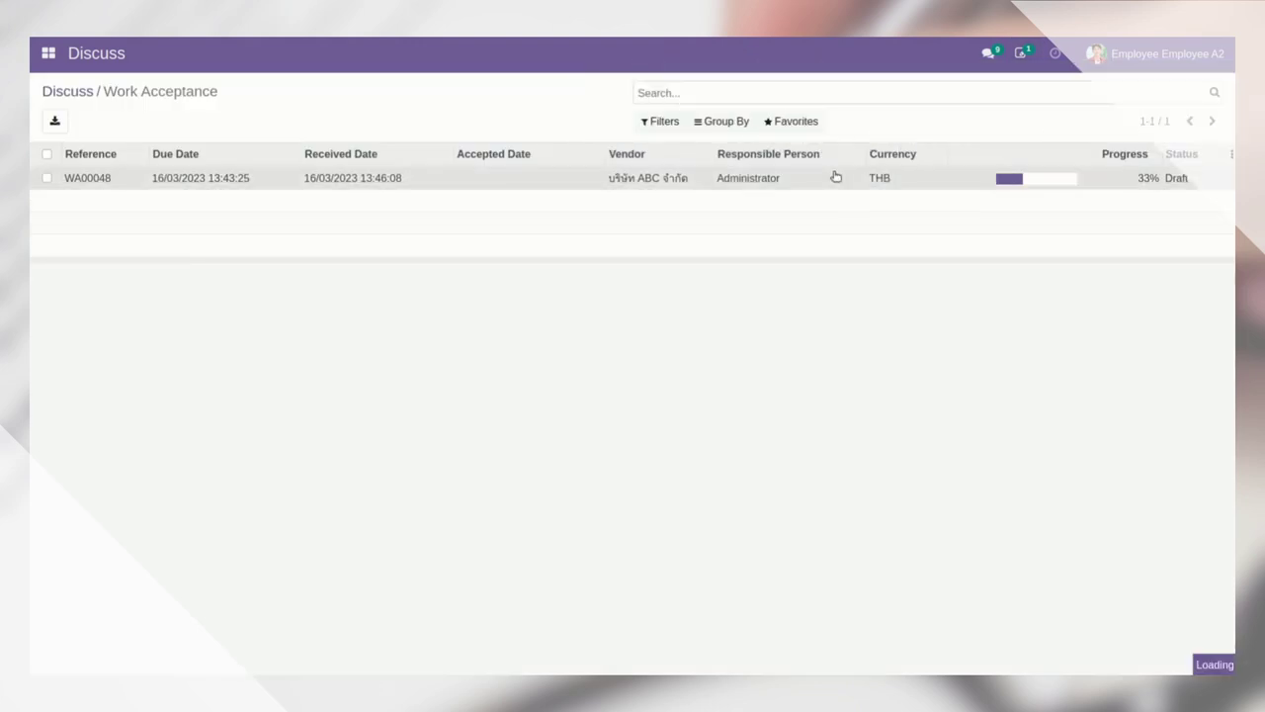
pyautogui.click(835, 177)
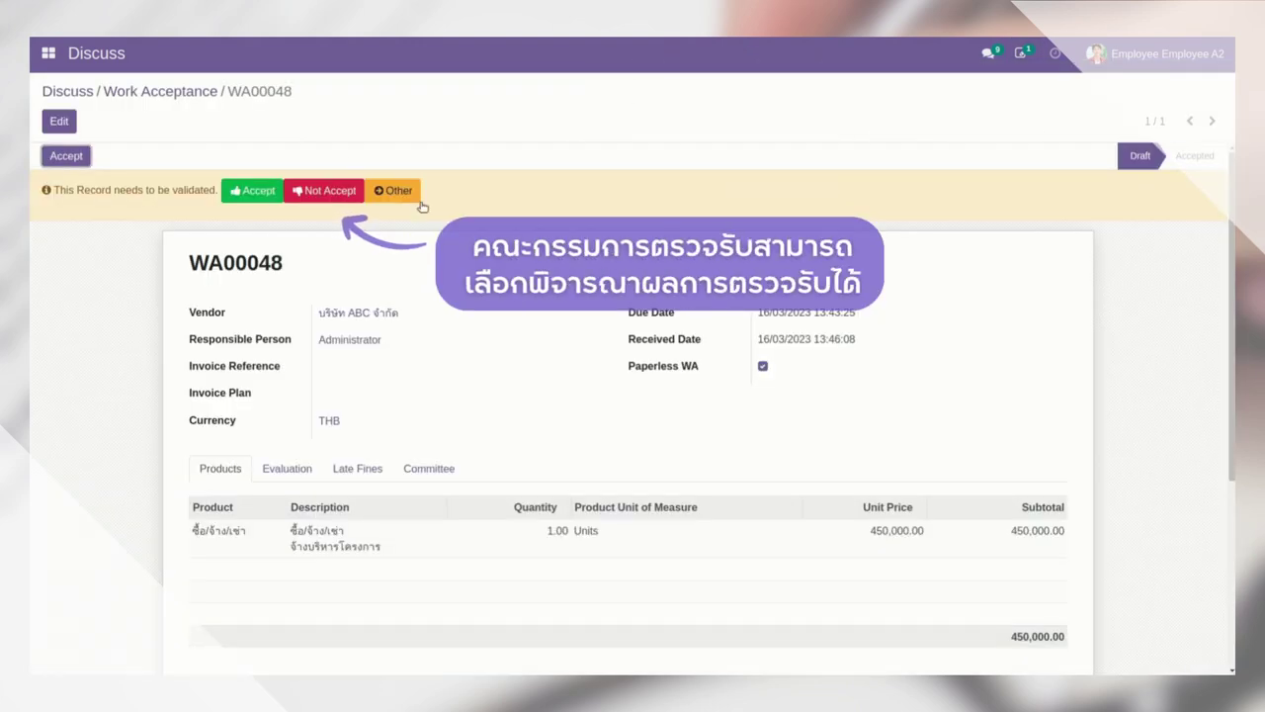
pyautogui.click(429, 468)
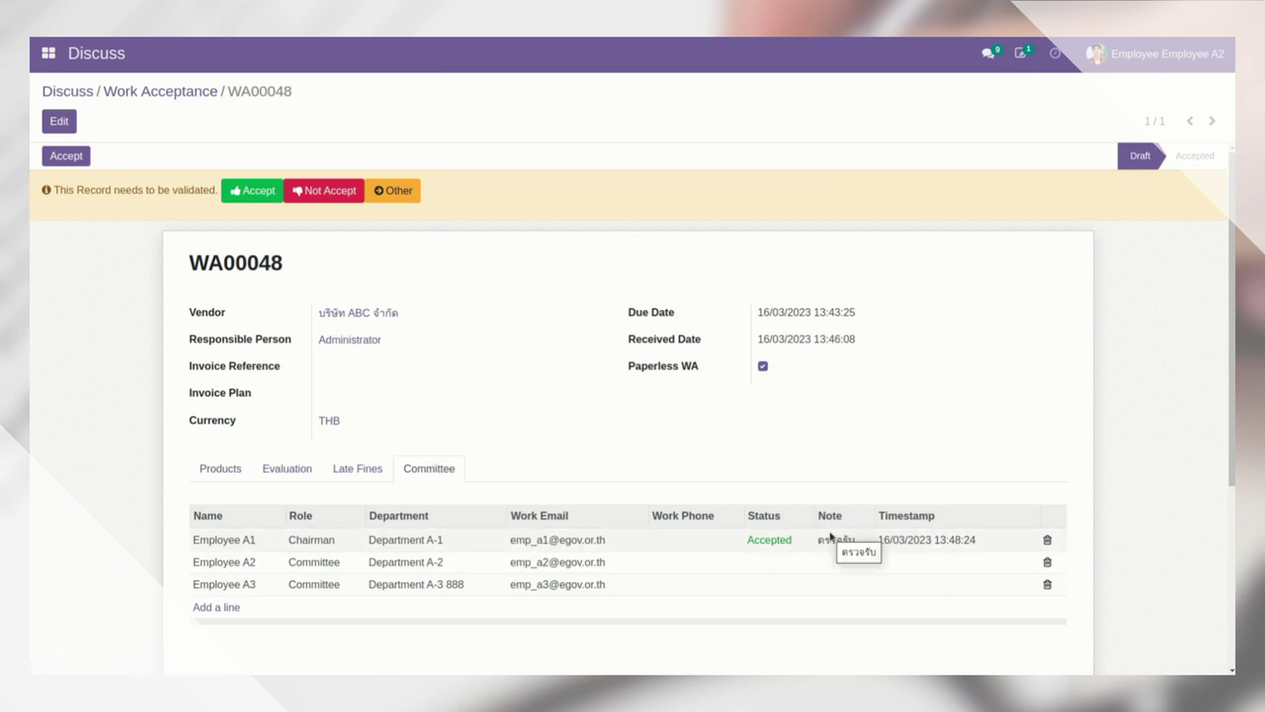
# Accept the work acceptance as a committee member with the comment "ตรวจรับค่ะ".
pyautogui.click(259, 191)
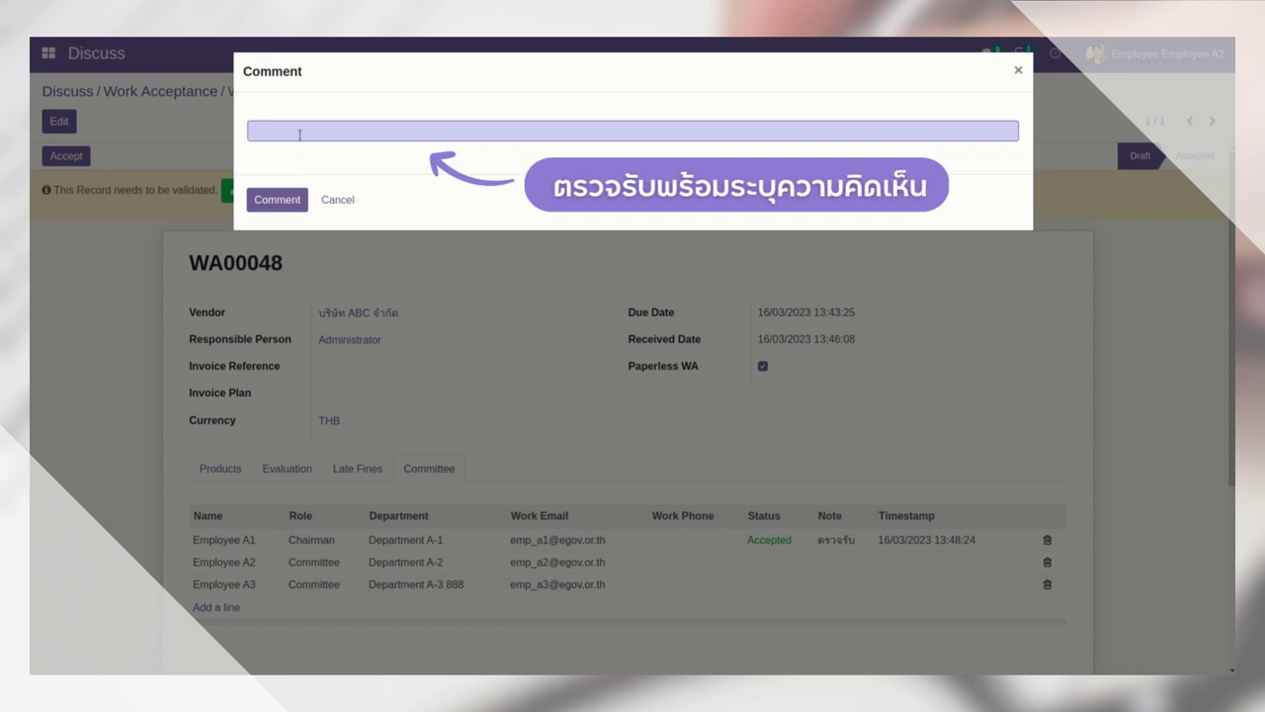
pyautogui.write('ตรวจรับค่ะ')
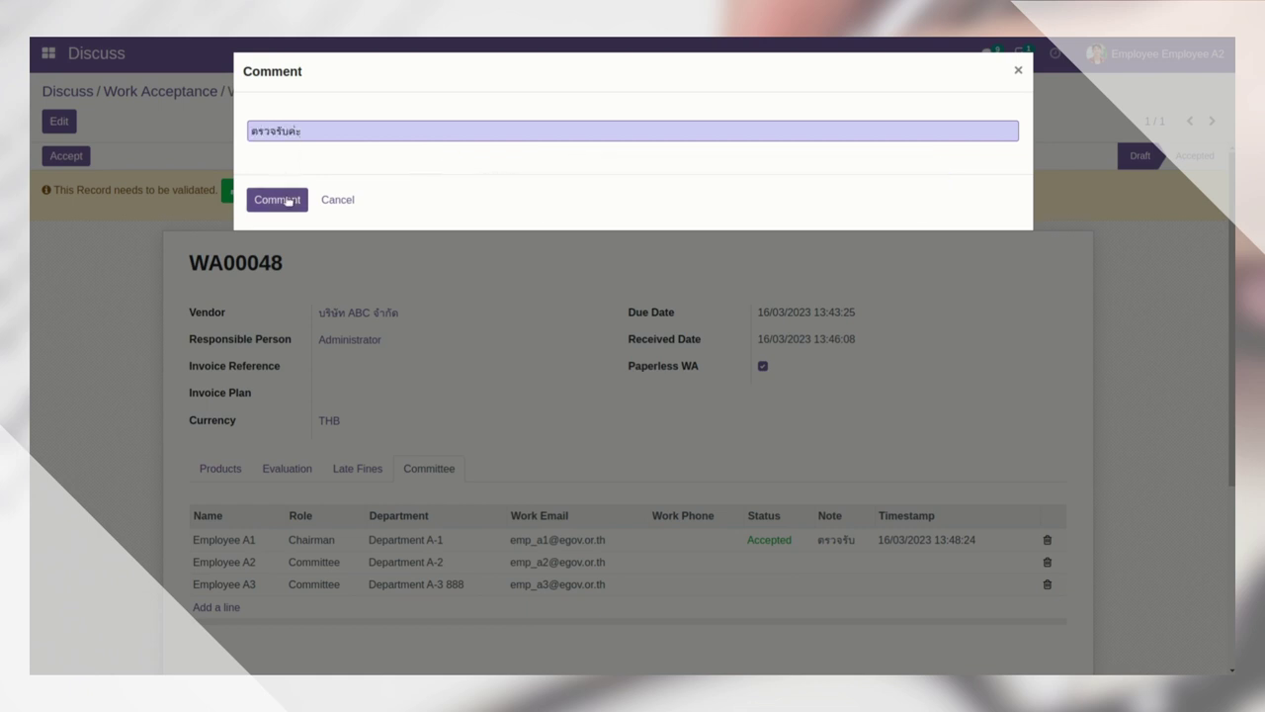
pyautogui.click(287, 200)
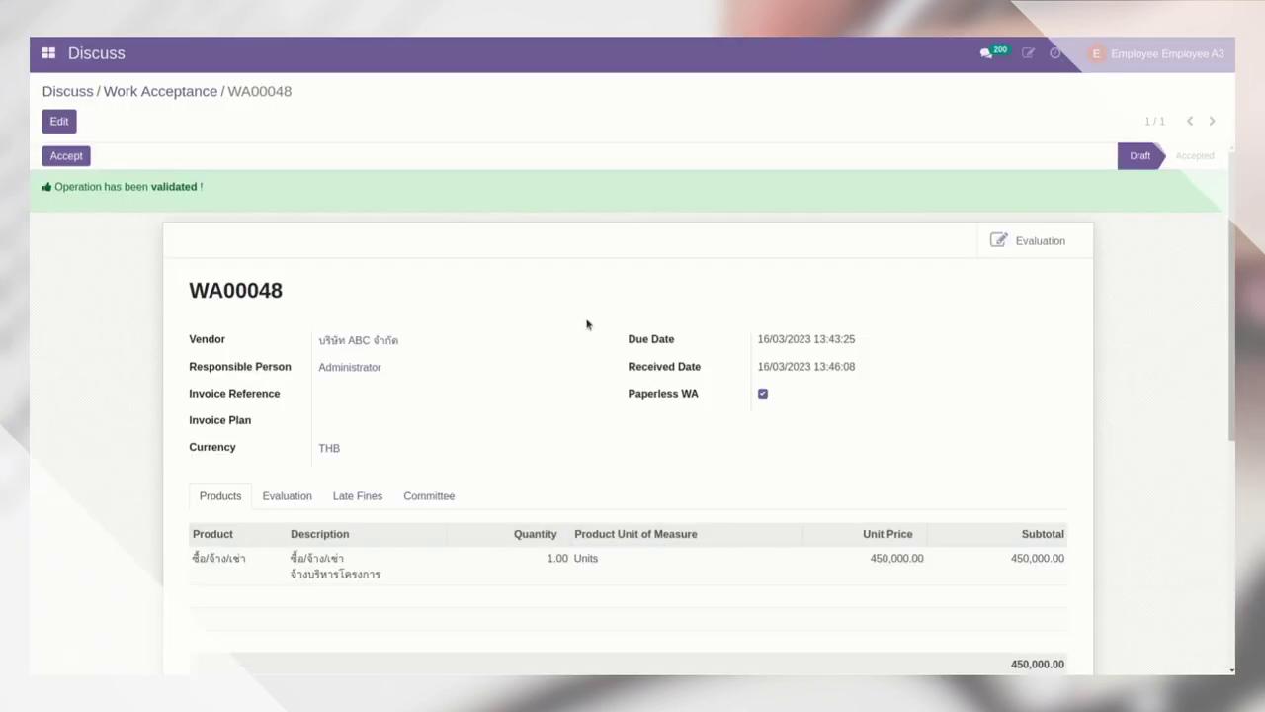
# Attach the file "รายงานการประชุมตรวจรับ.pdf" to the validated work acceptance.
pyautogui.scroll(-5, 587, 323)
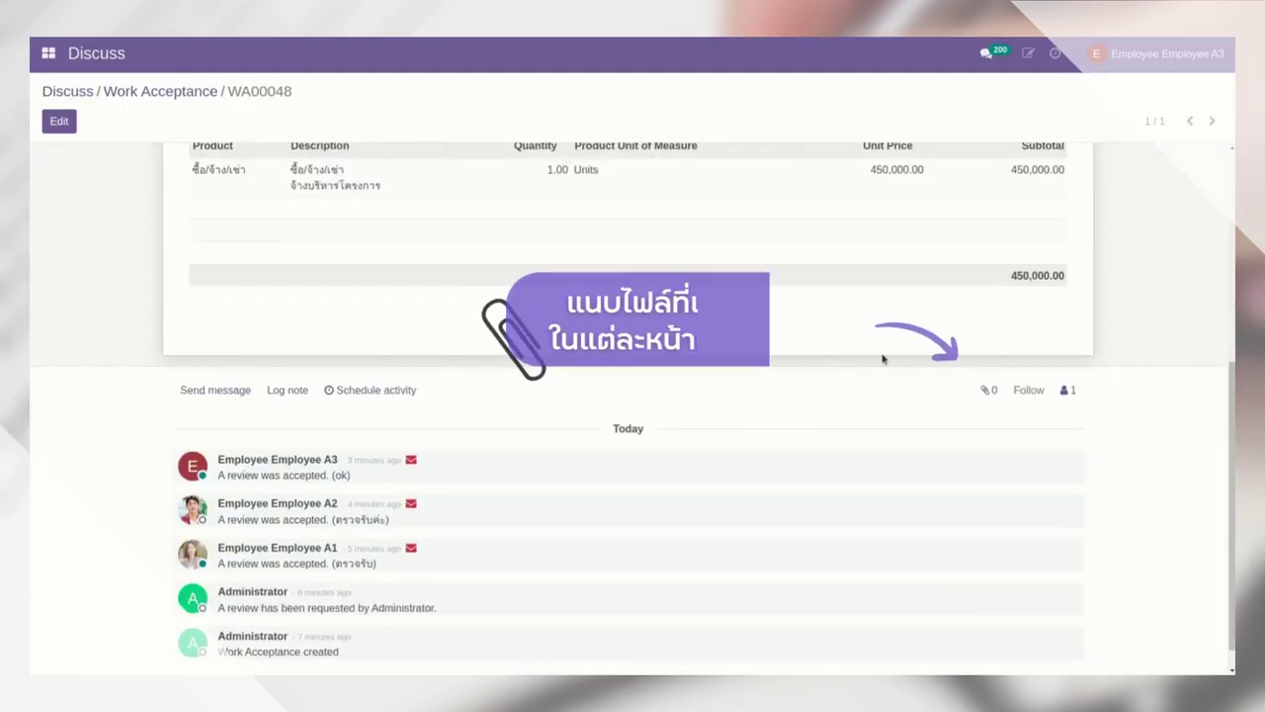
pyautogui.click(981, 390)
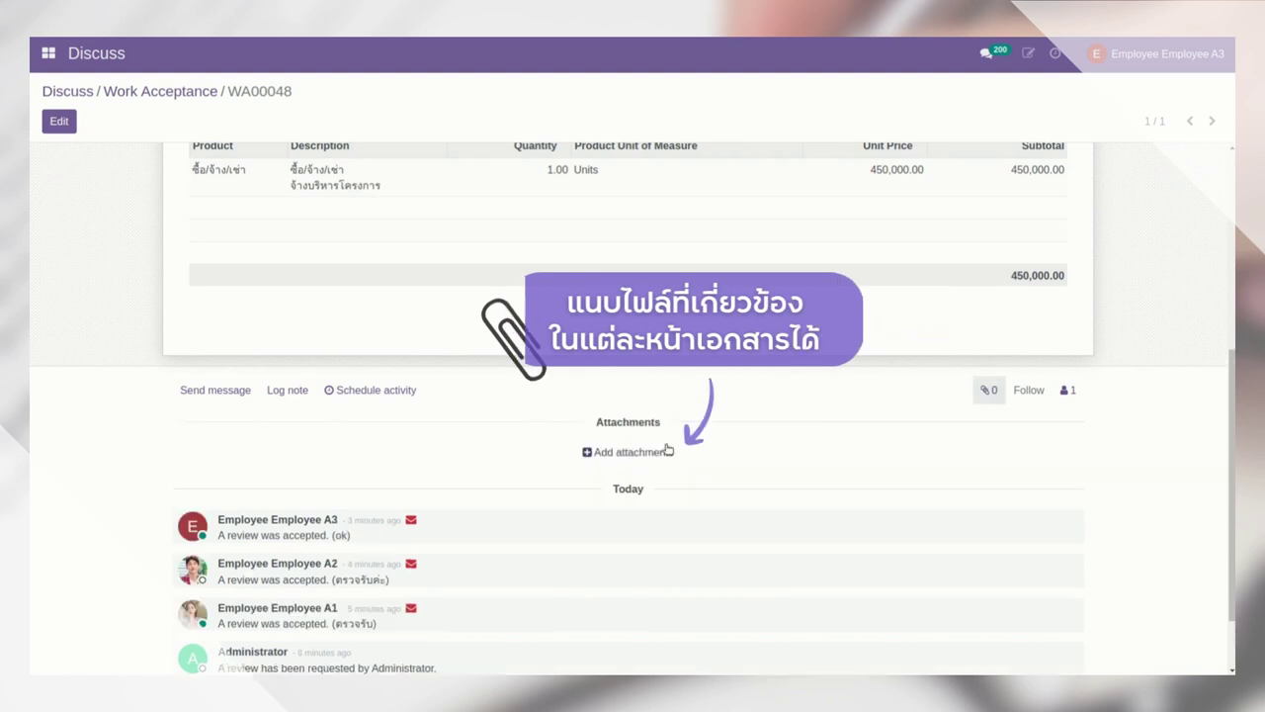
pyautogui.click(668, 450)
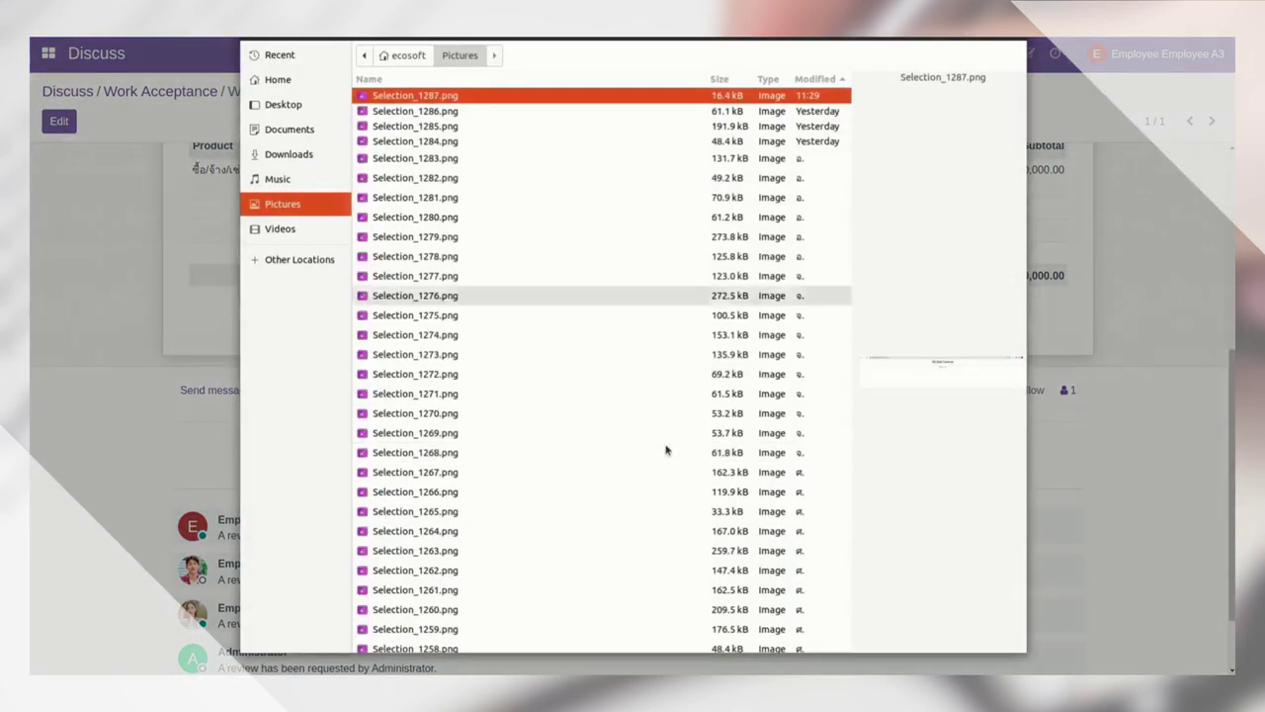
pyautogui.click(309, 134)
pyautogui.click(409, 116)
pyautogui.doubleClick(408, 115)
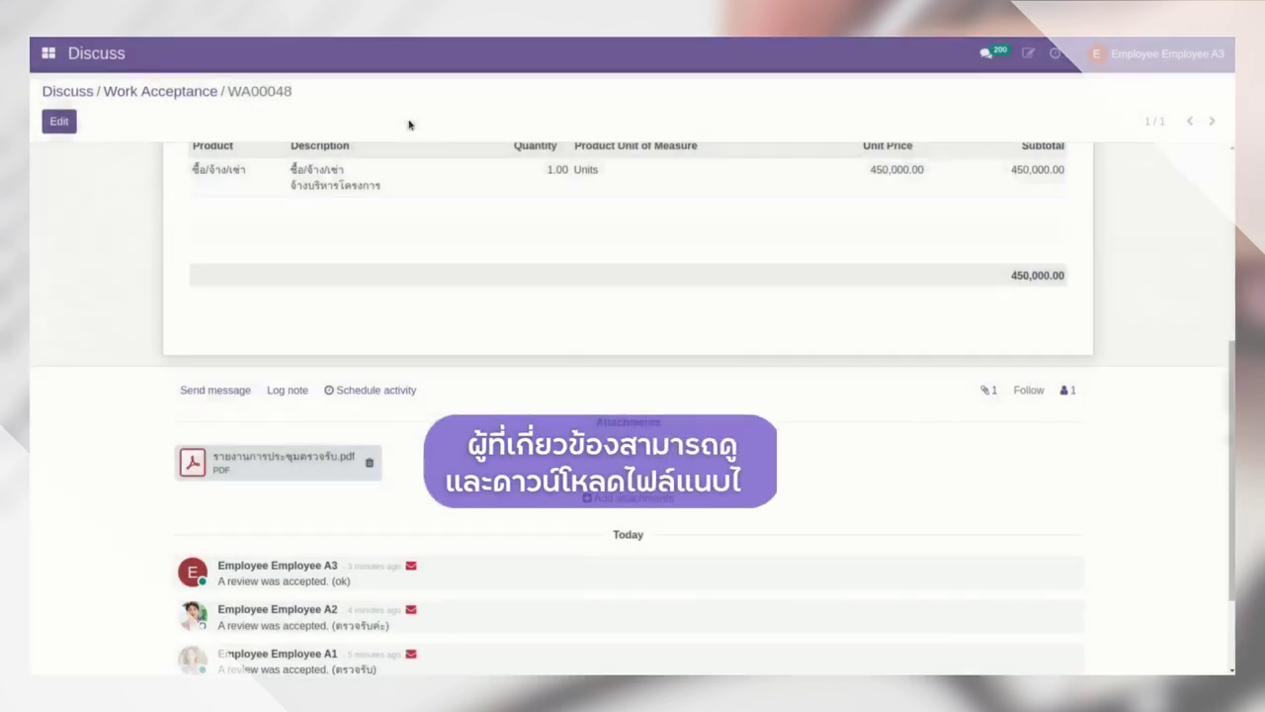
# Accept the validated work acceptance with 16 March 2023 as the accepted date.
pyautogui.scroll(2, 145, 236)
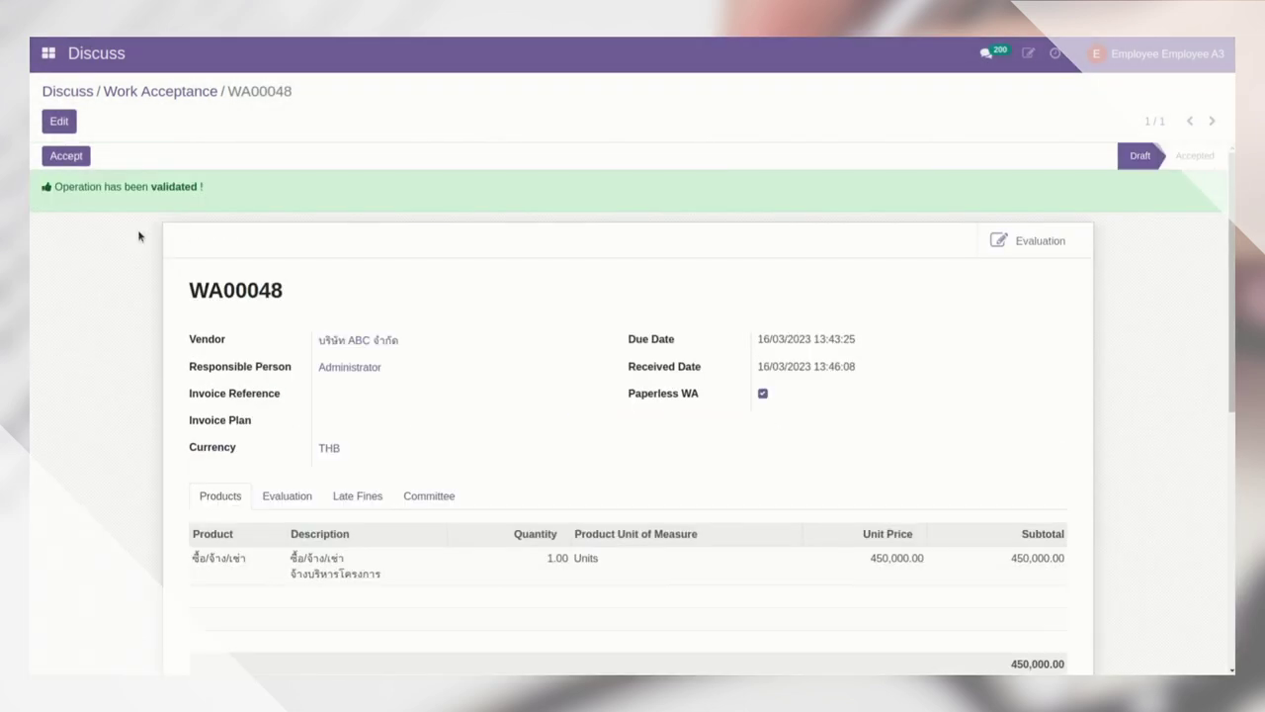
pyautogui.click(66, 158)
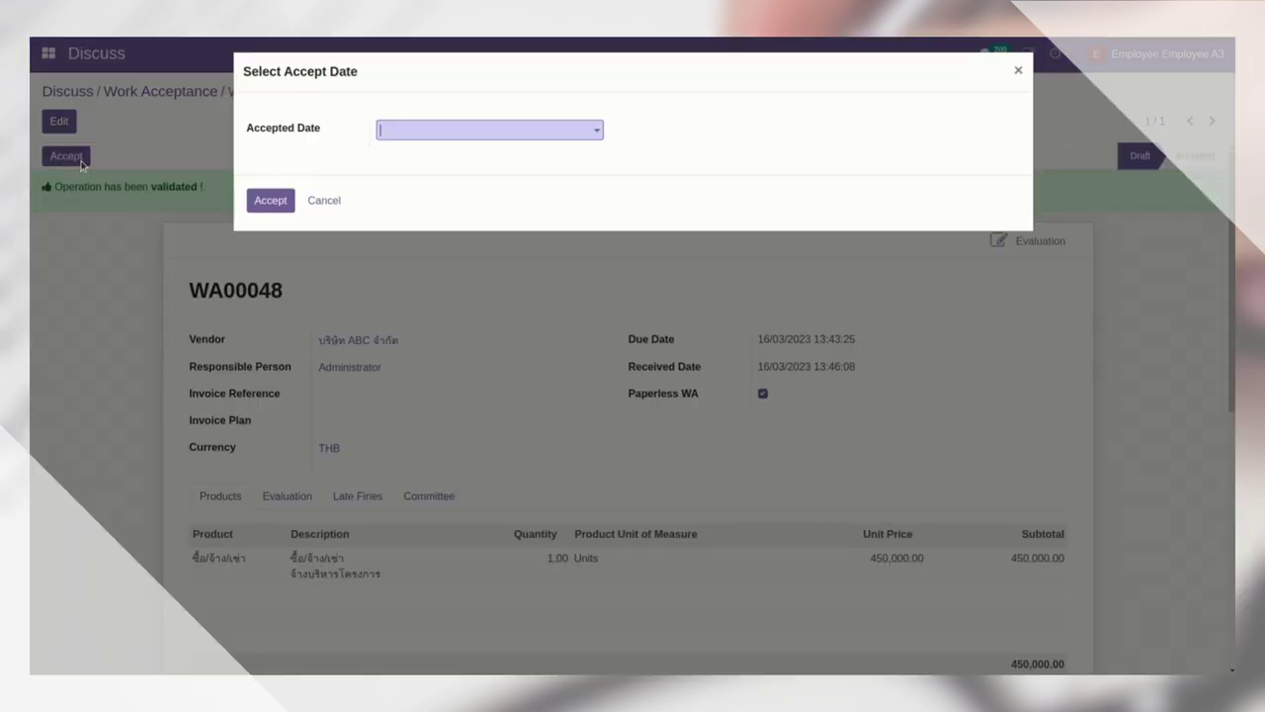
pyautogui.click(476, 136)
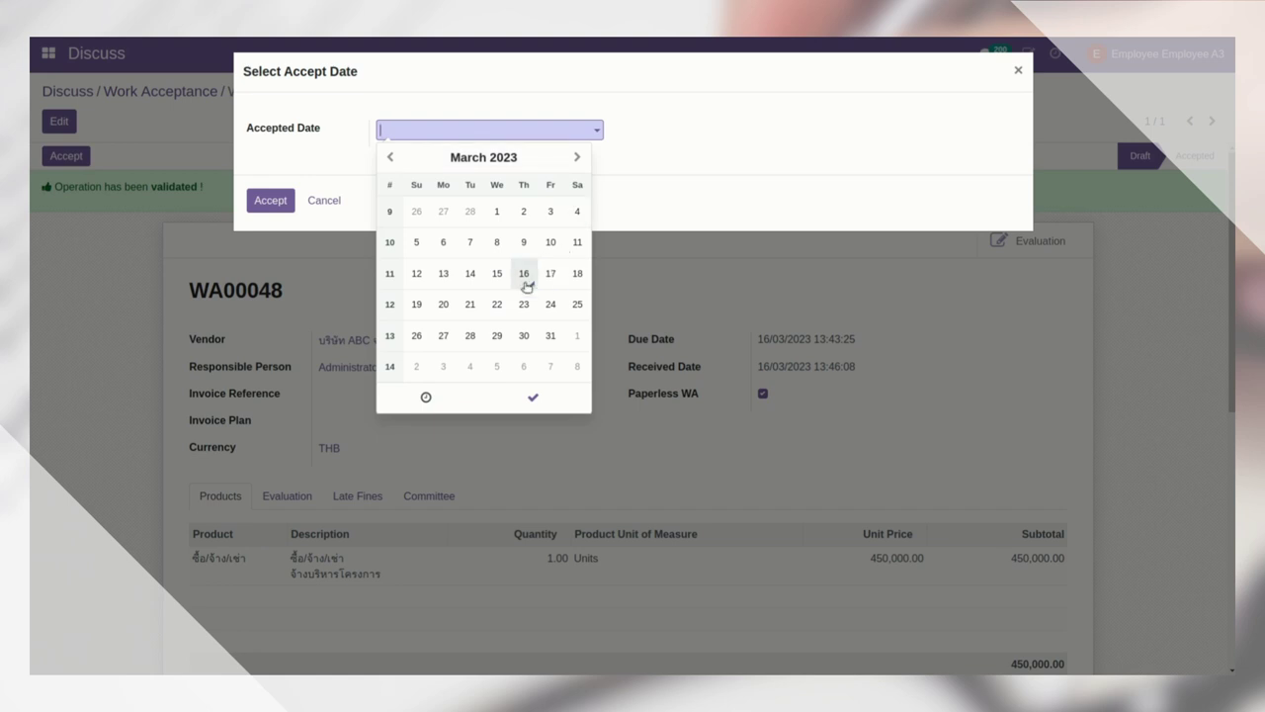
pyautogui.click(524, 274)
pyautogui.click(269, 201)
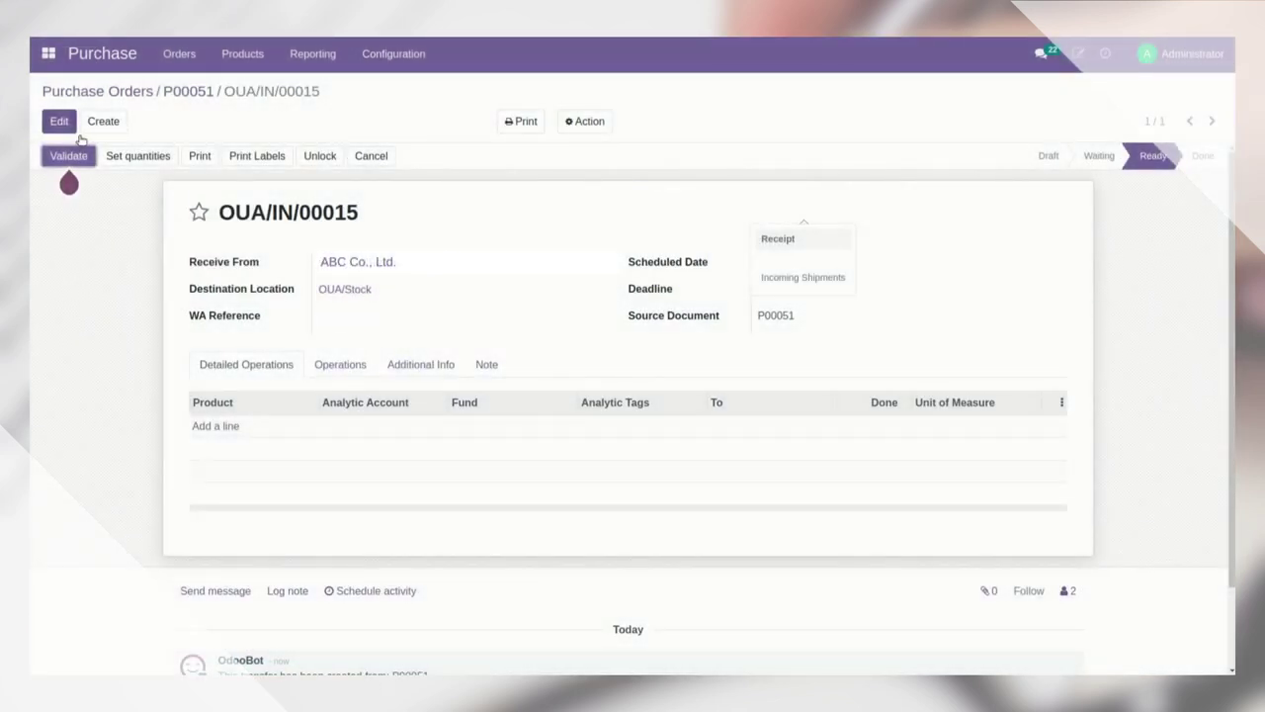
# Set the incoming receipt's WA Reference to WA00047, save the receipt and validate it.
pyautogui.click(62, 122)
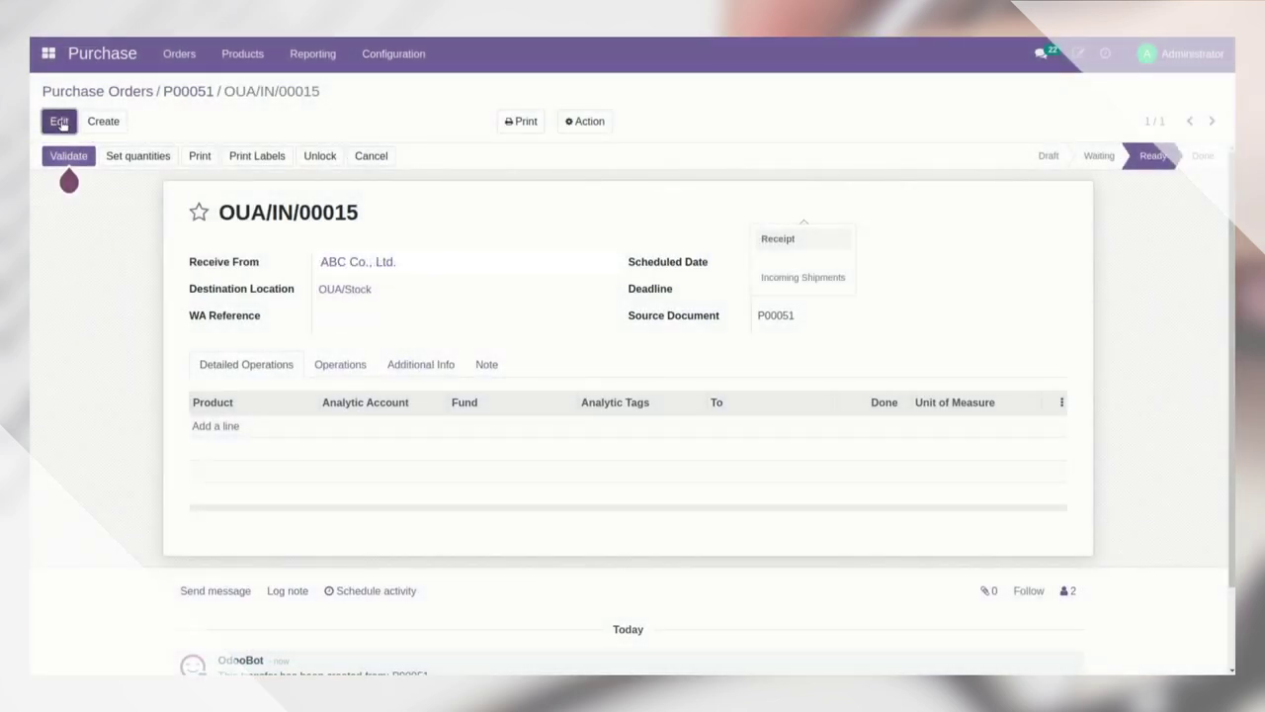
pyautogui.click(336, 318)
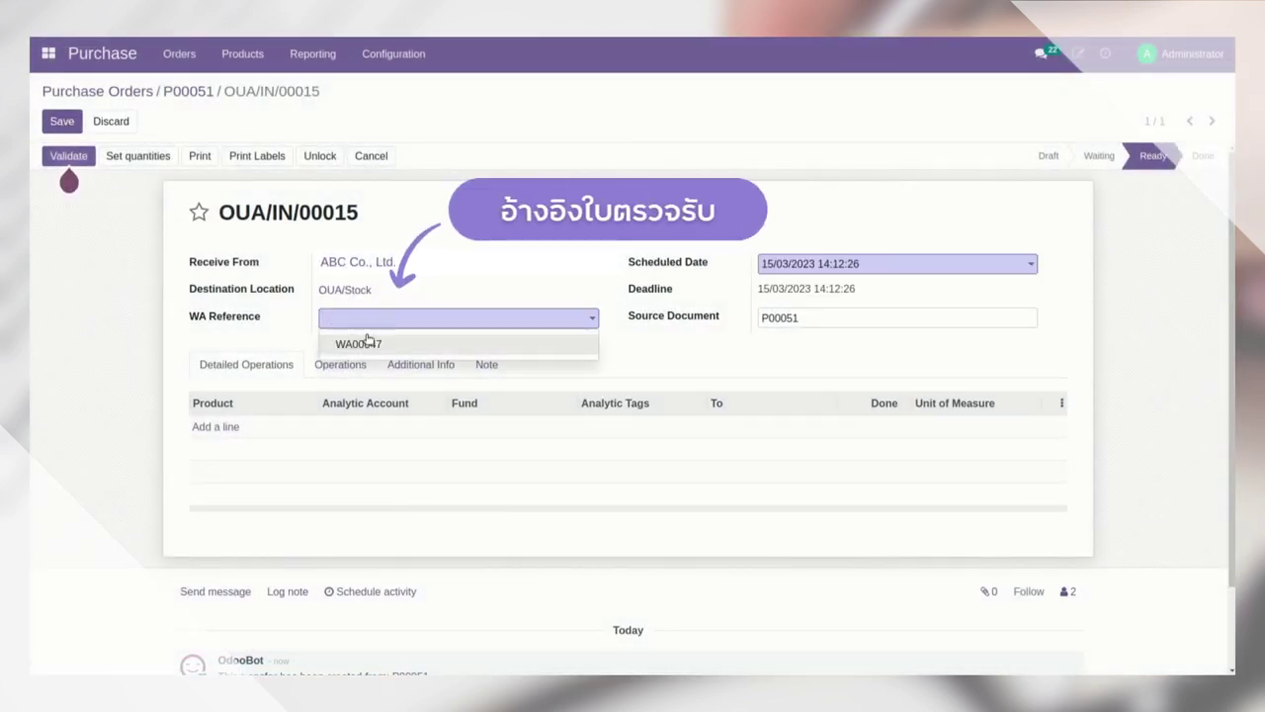
pyautogui.click(365, 340)
pyautogui.click(61, 121)
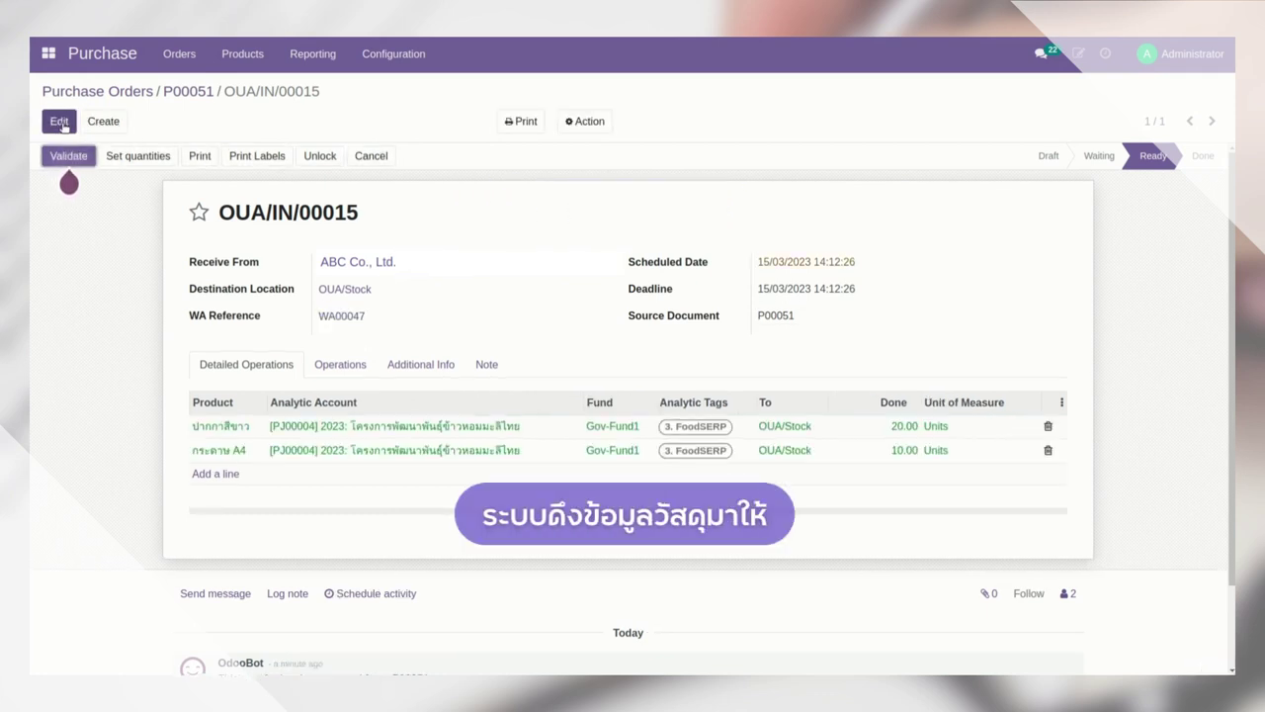
pyautogui.click(68, 158)
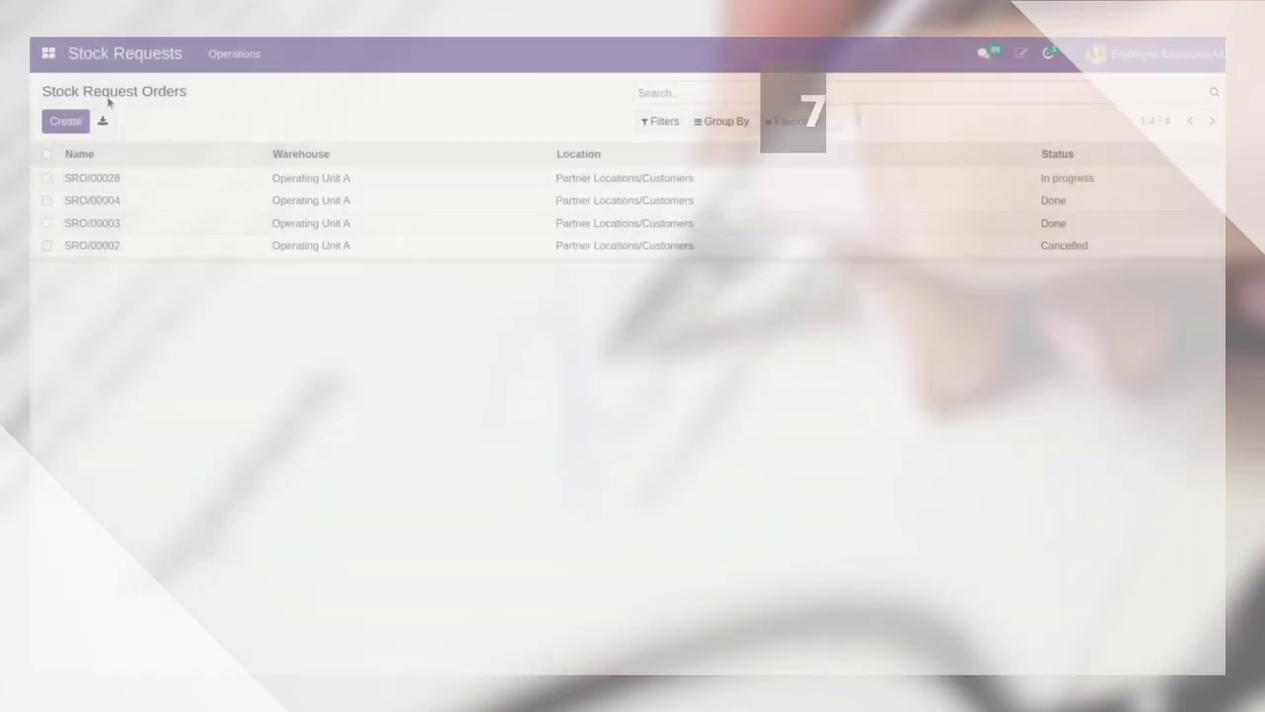
# Create a stock request order with a line for 5 units of กระดาษ A4, analytic account PJ00004 and analytic tag 3. FoodSERP.
pyautogui.click(66, 120)
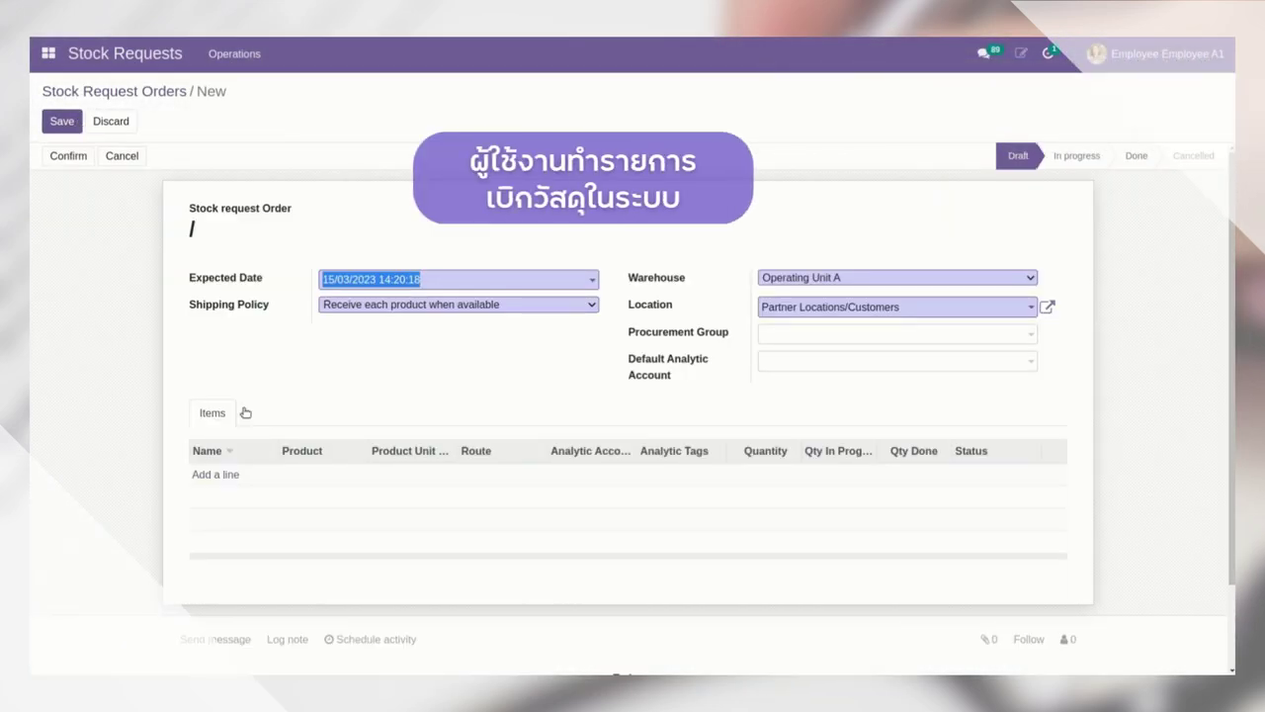
pyautogui.click(229, 474)
pyautogui.click(318, 474)
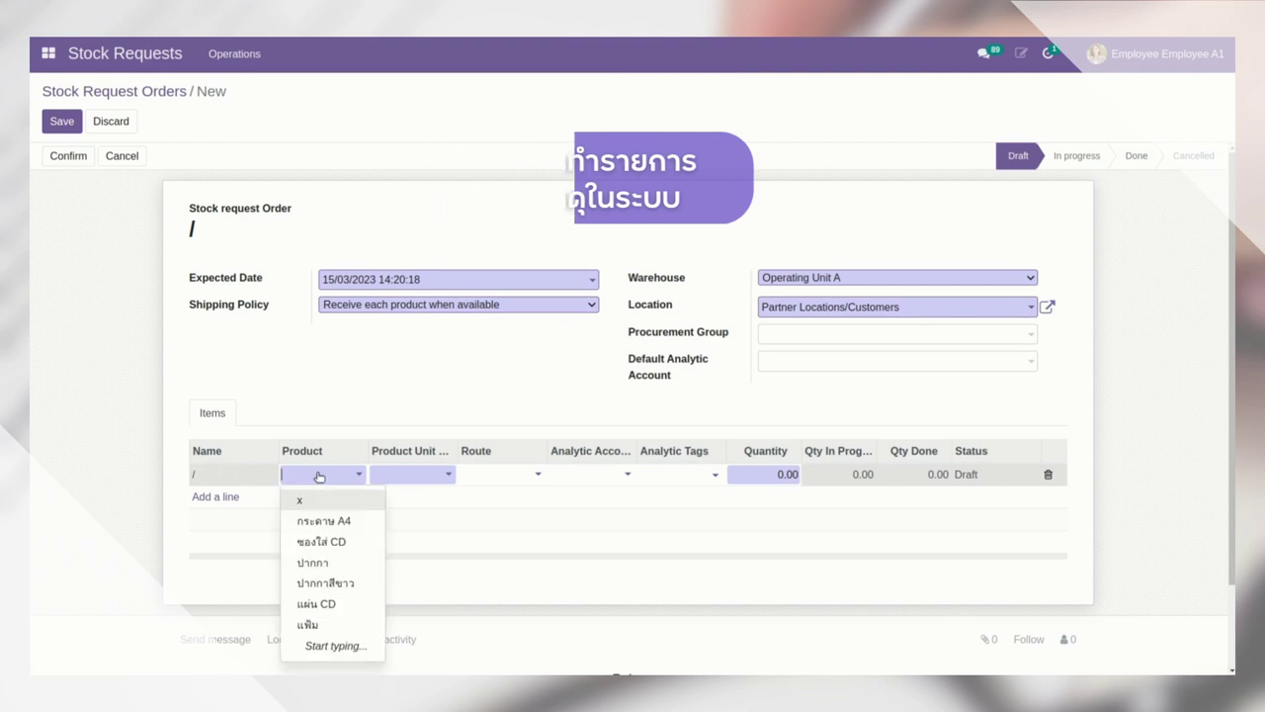
pyautogui.write('A4')
pyautogui.click(328, 498)
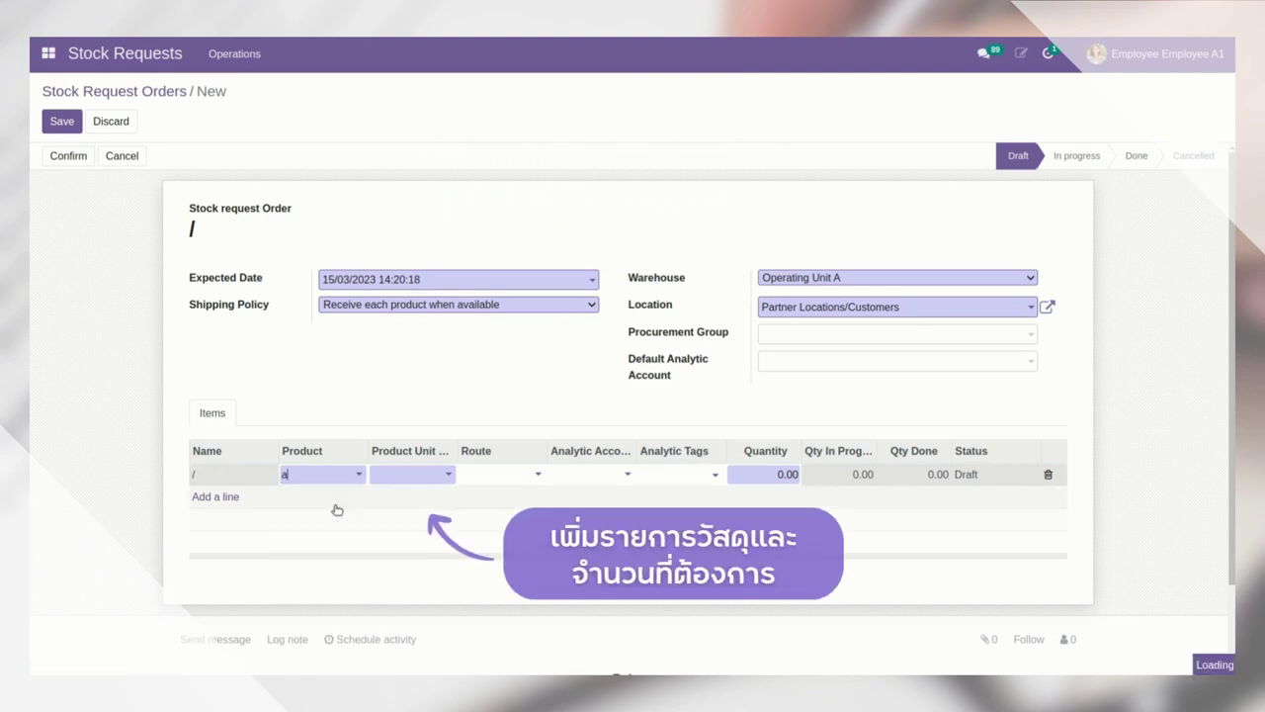
pyautogui.click(565, 475)
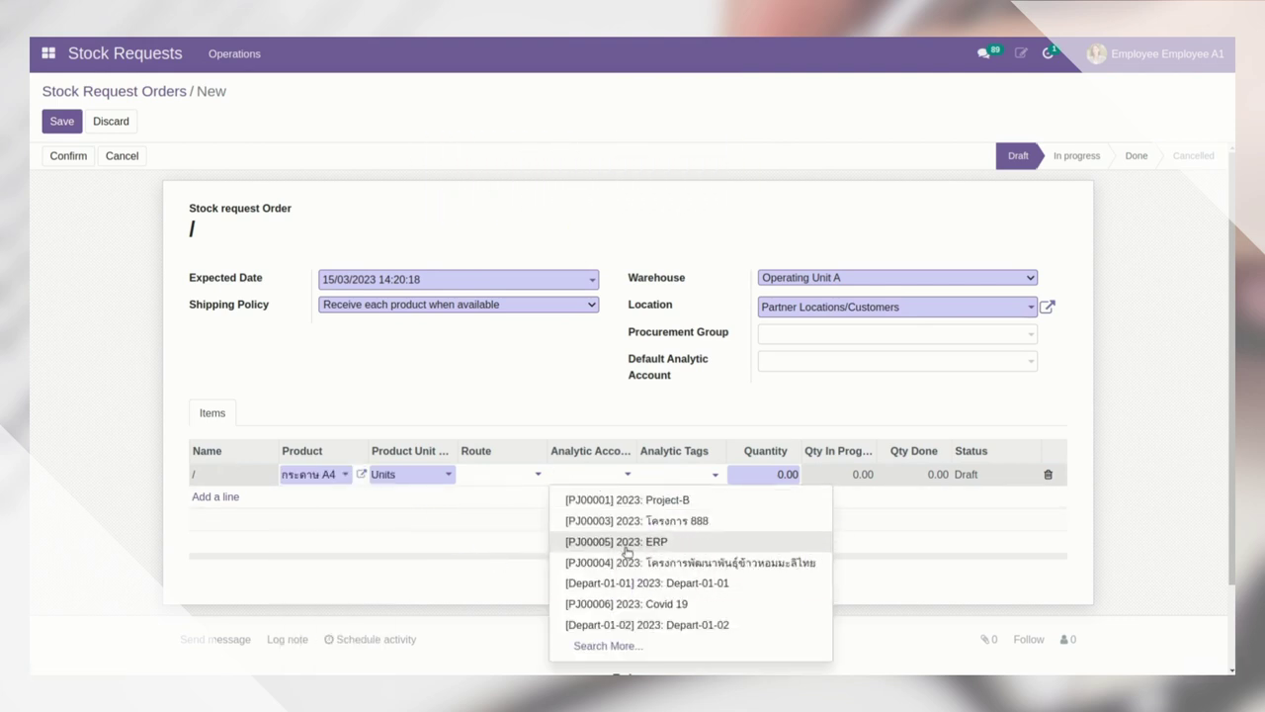
pyautogui.click(585, 545)
pyautogui.click(680, 509)
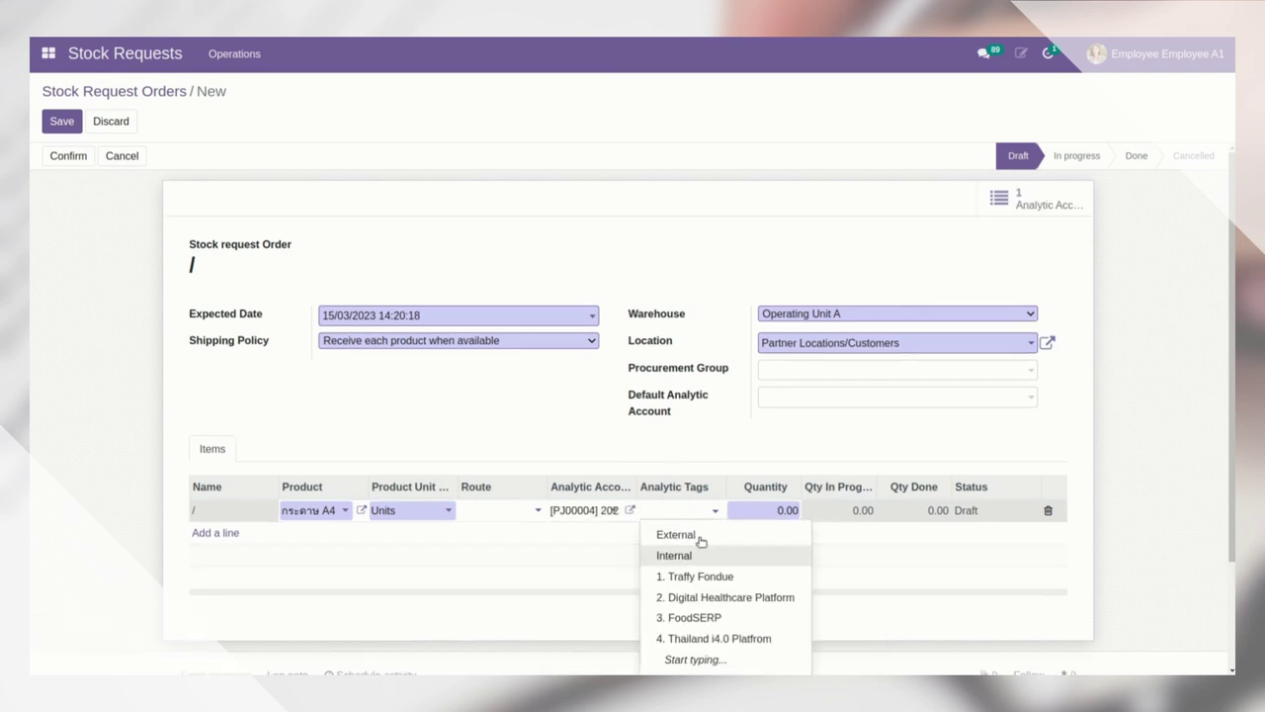
pyautogui.click(710, 618)
pyautogui.click(752, 512)
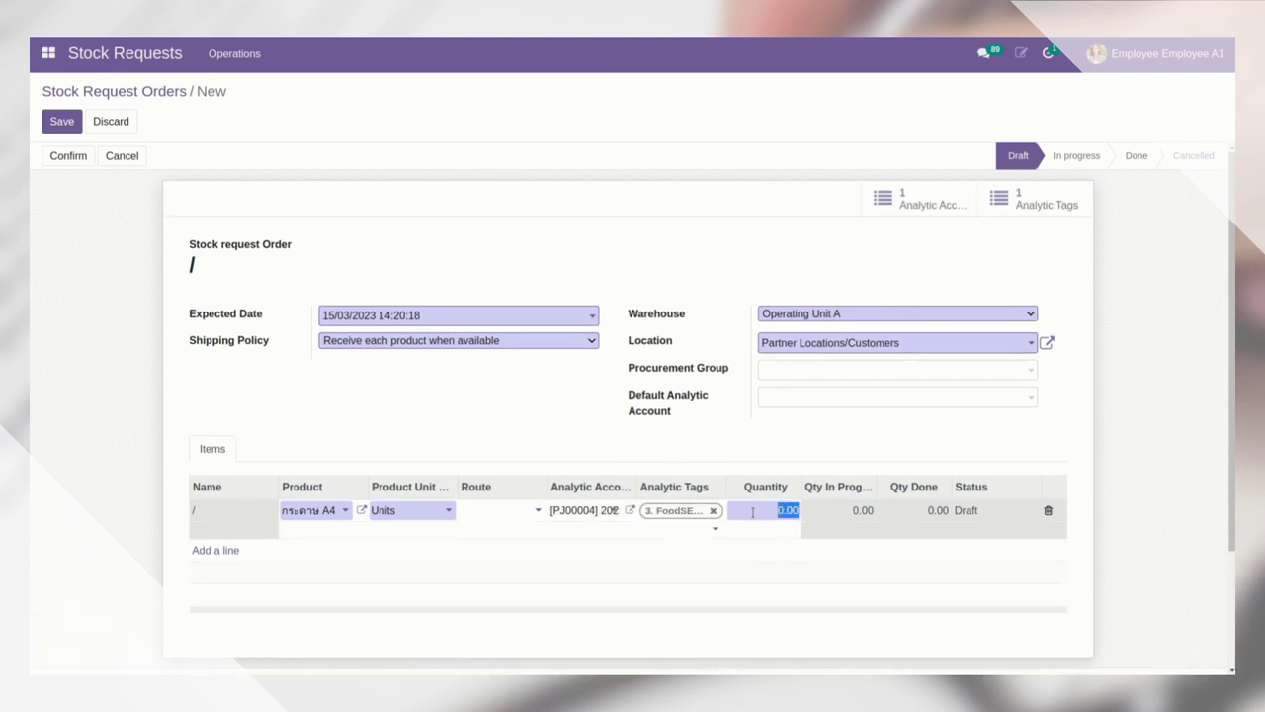
pyautogui.write('5')
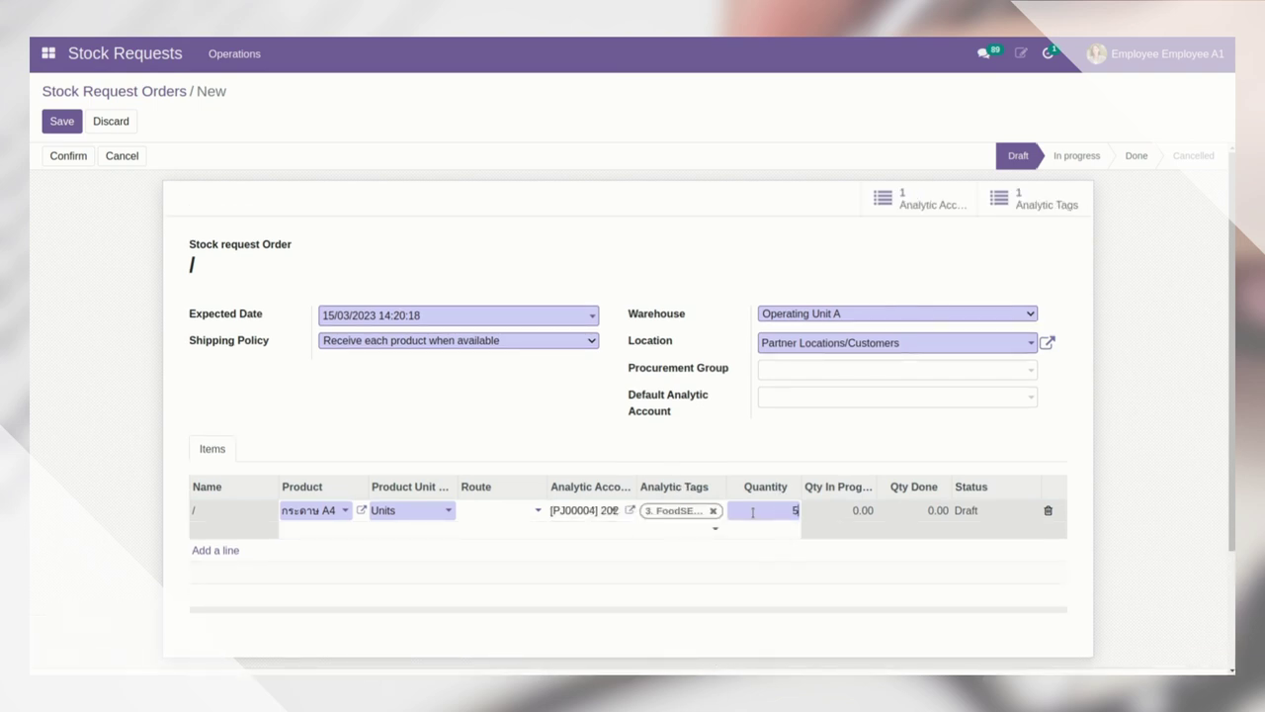
# Add a second item line for 10 units of ปากกาสีขาว with analytic account PJ00004 and analytic tag 3. FoodSERP.
pyautogui.click(224, 551)
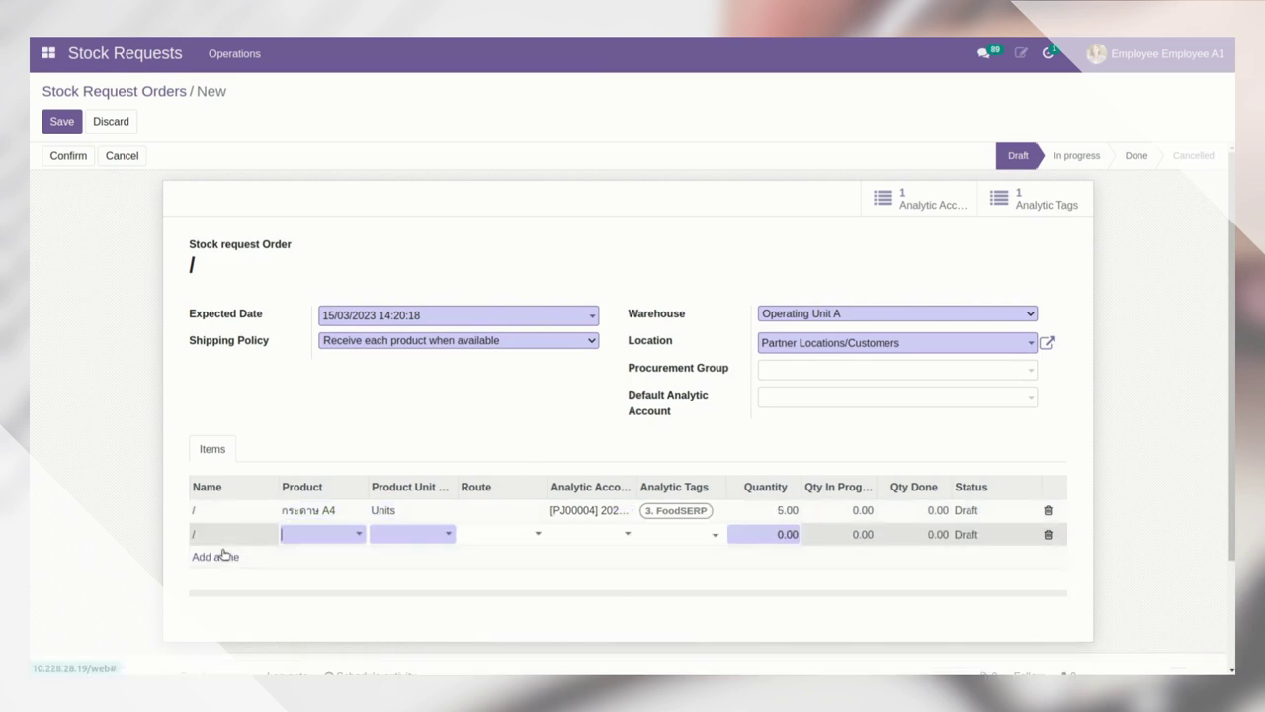
pyautogui.write('ปาก')
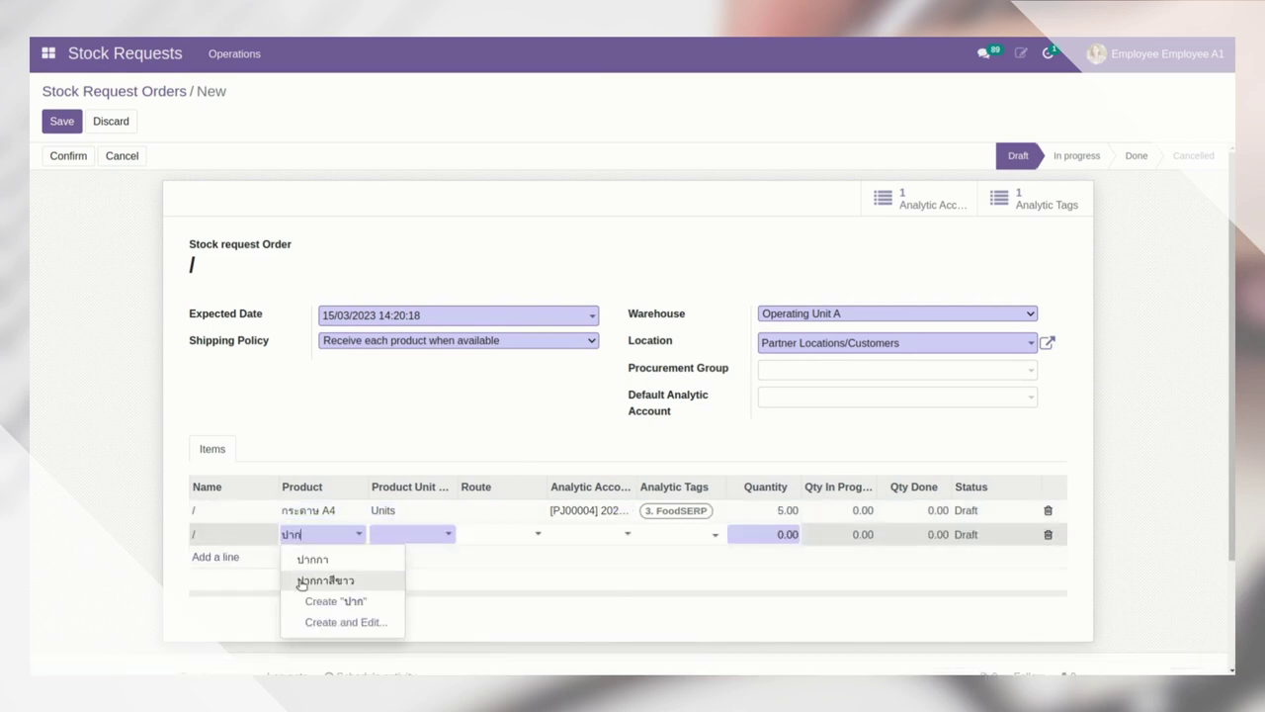
pyautogui.click(299, 580)
pyautogui.click(621, 535)
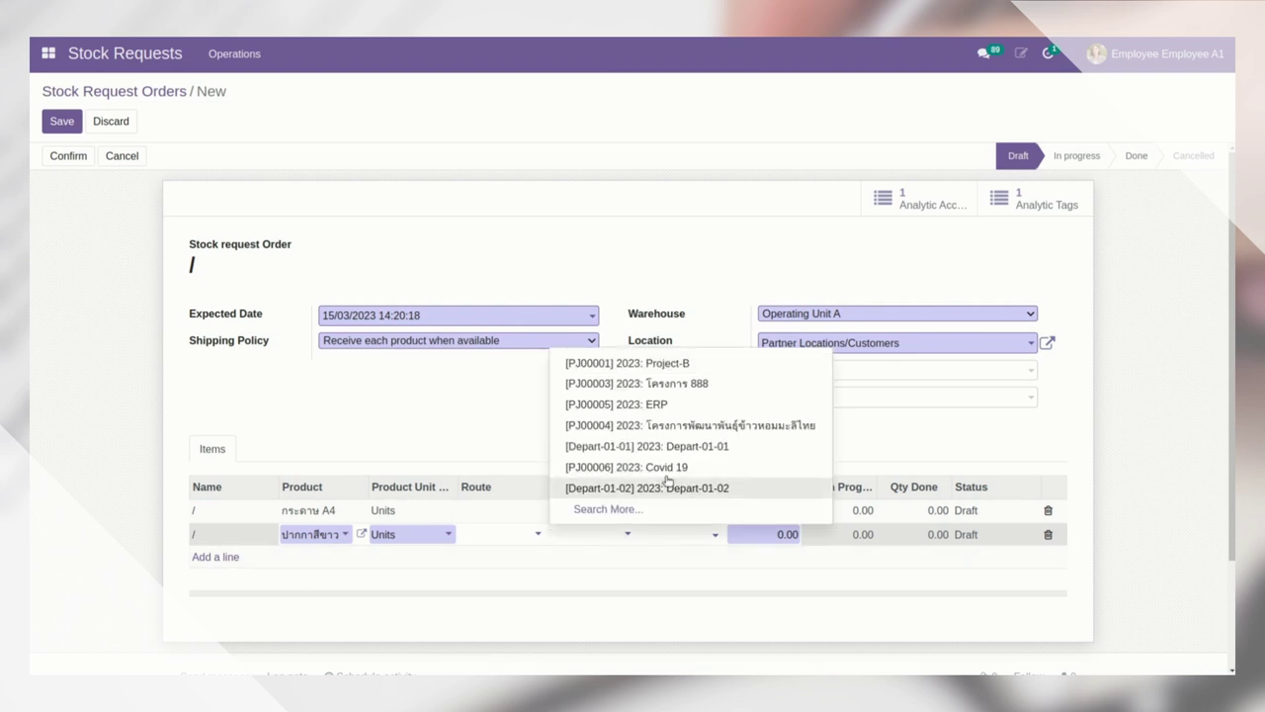
pyautogui.click(690, 436)
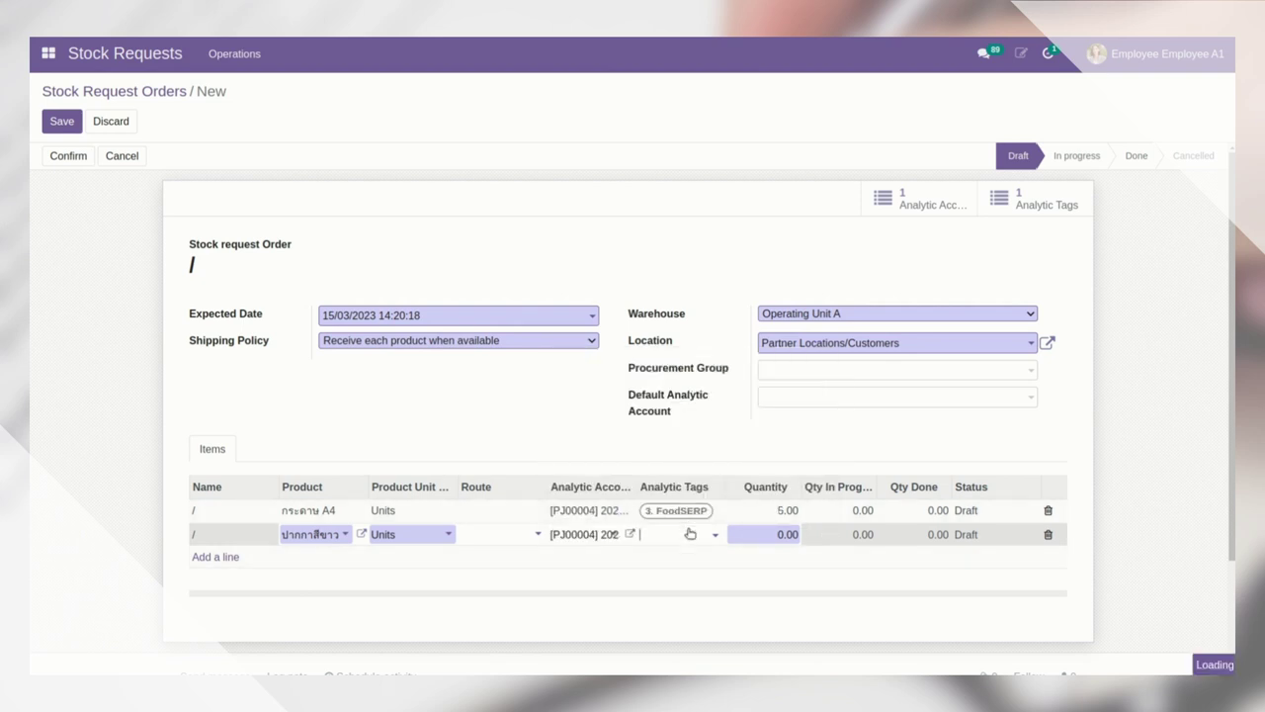
pyautogui.click(690, 533)
pyautogui.click(694, 469)
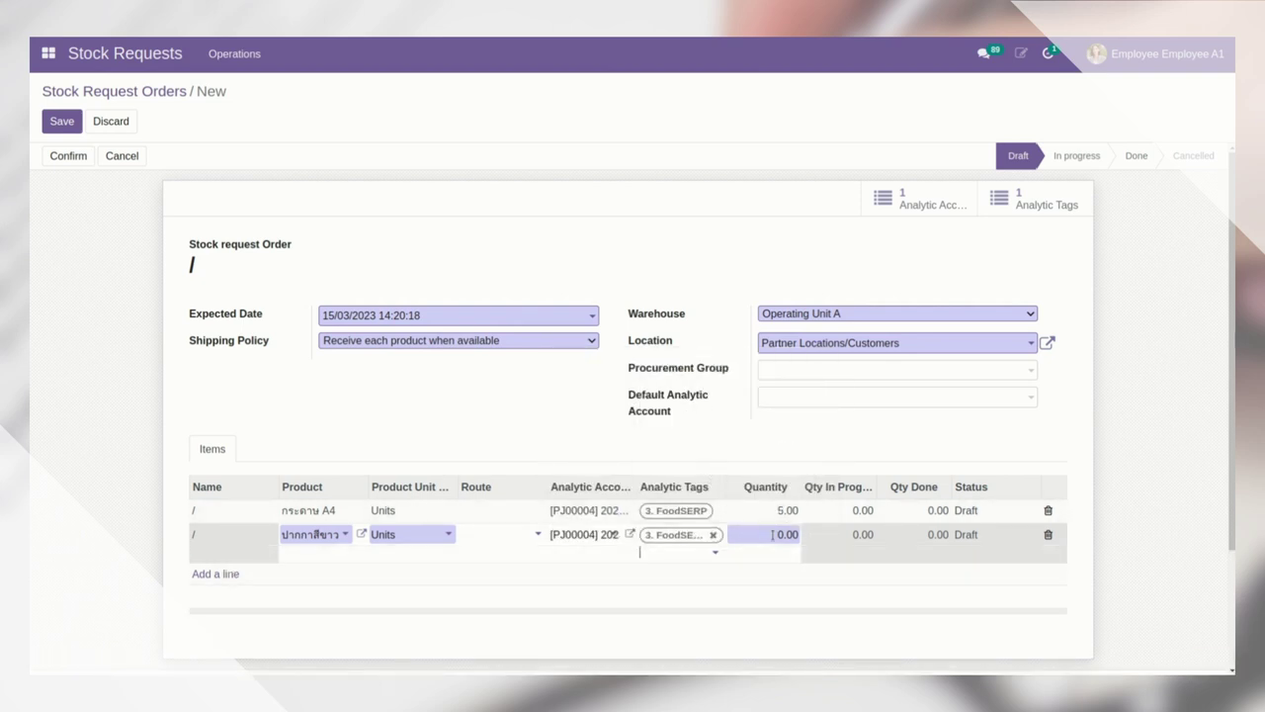
pyautogui.click(772, 534)
pyautogui.write('10')
# Save the new stock request order and confirm it.
pyautogui.click(748, 428)
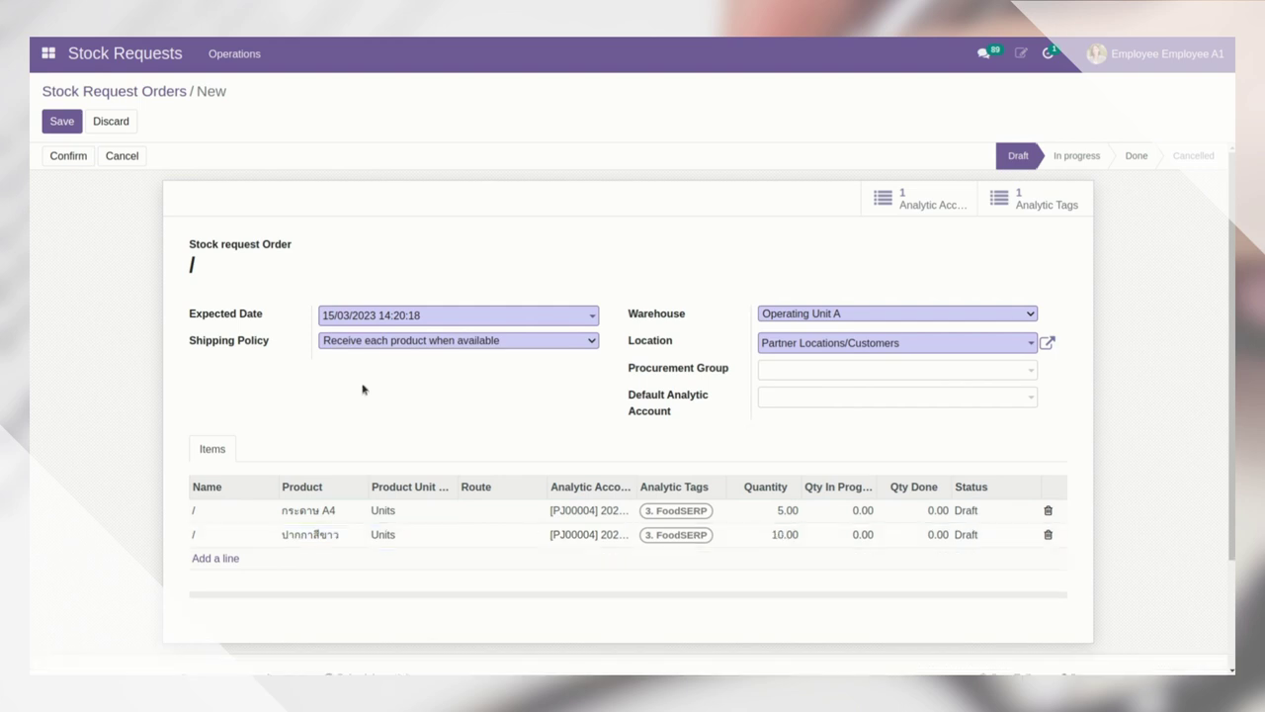
pyautogui.click(59, 122)
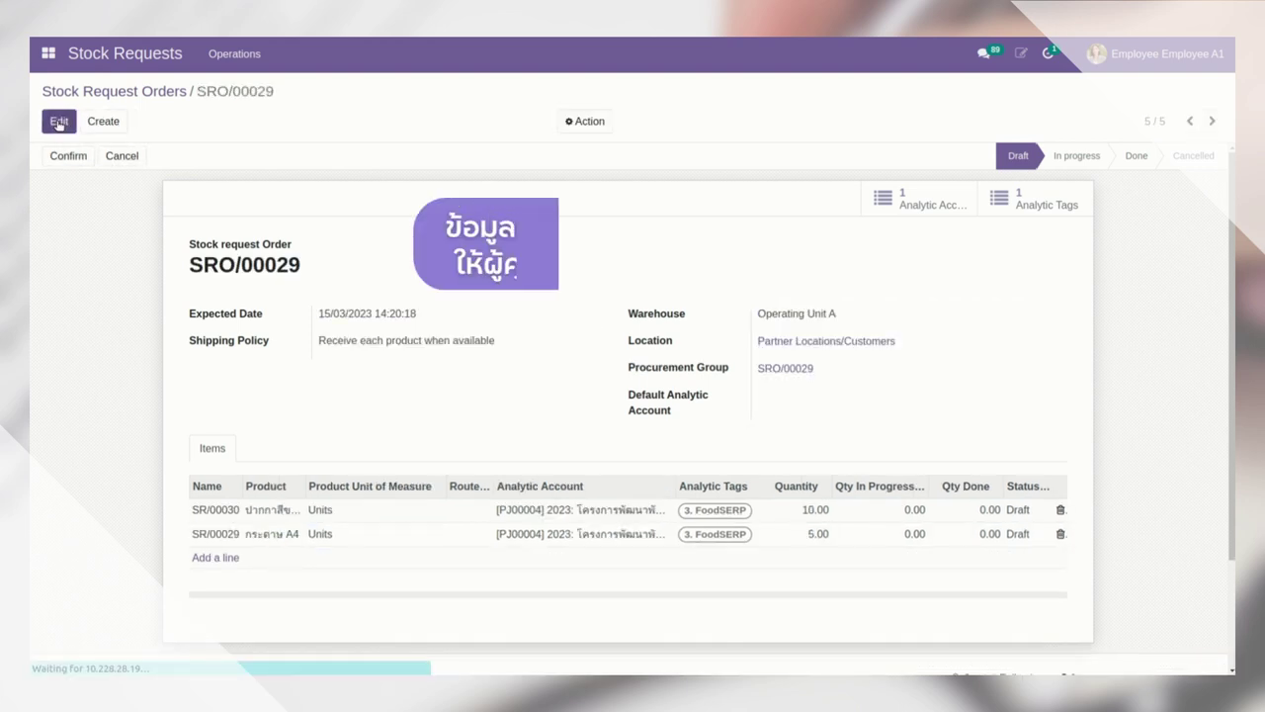
pyautogui.click(67, 155)
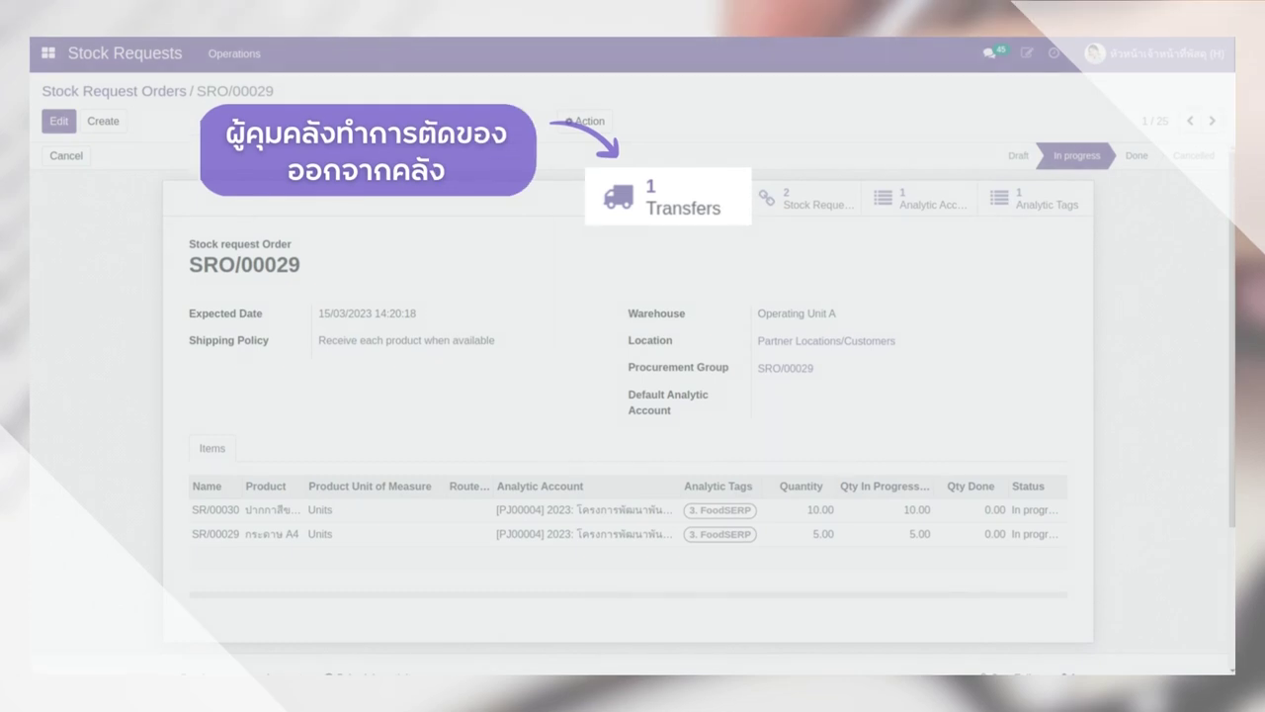
# In the stock request order's delivery transfer, set the done quantities to 10 for ปากกาสีขาว and 3 for กระดาษ A4.
pyautogui.click(669, 198)
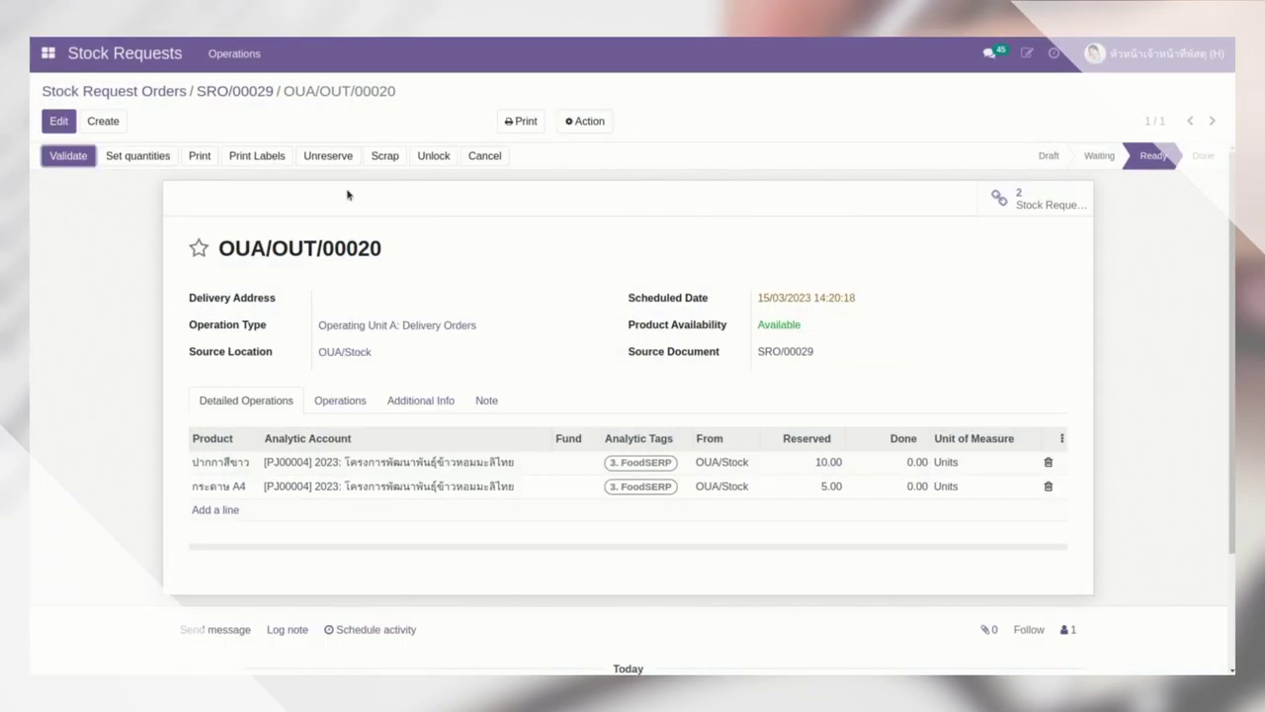
pyautogui.click(58, 121)
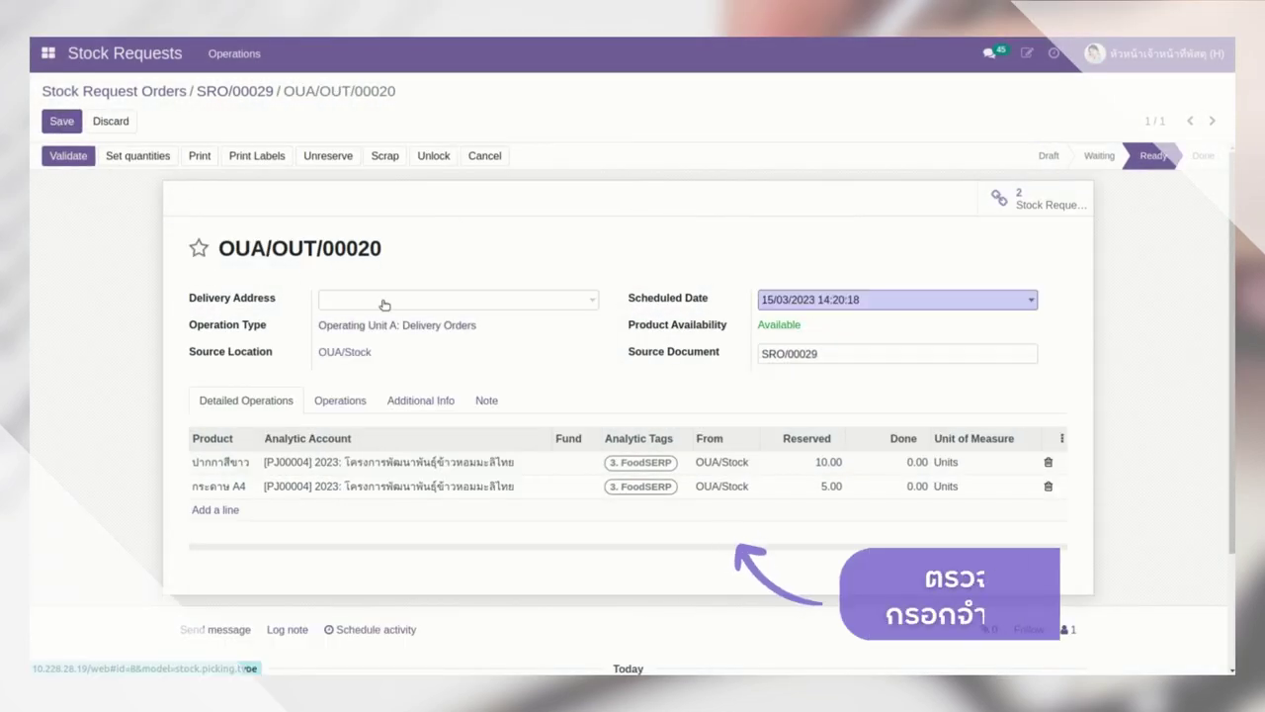
pyautogui.click(887, 466)
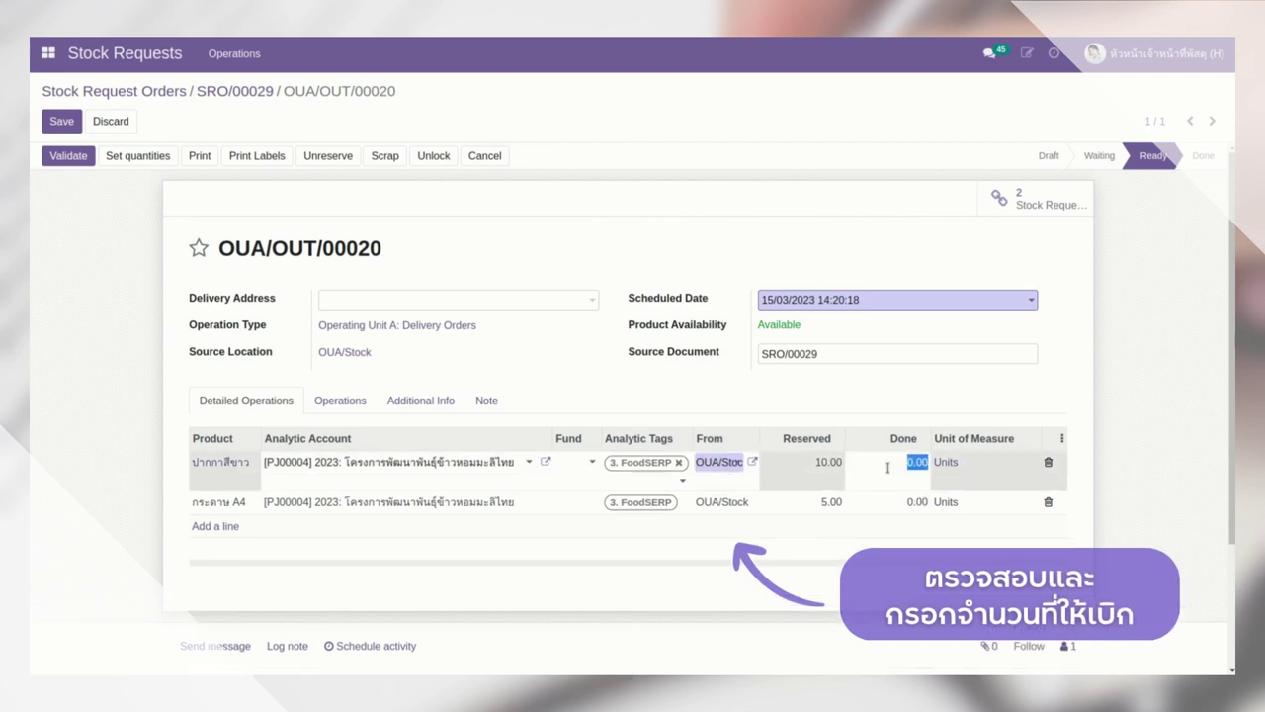
pyautogui.write('10')
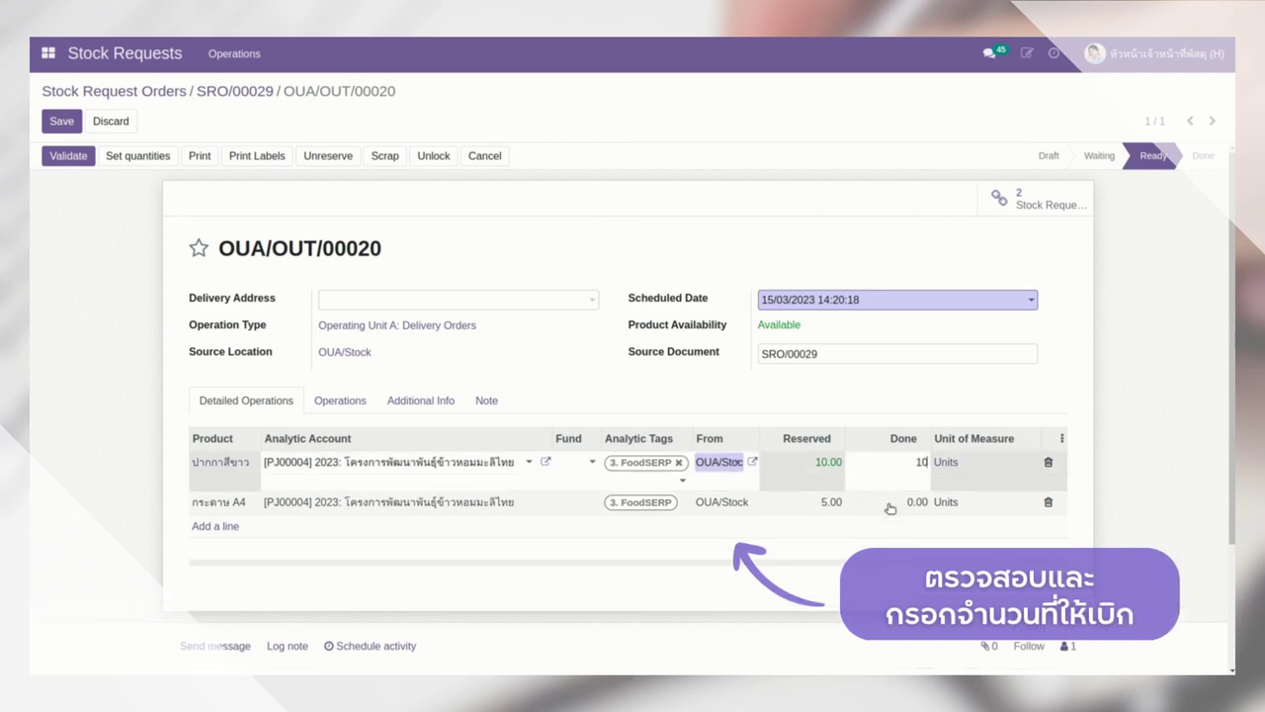
pyautogui.click(889, 508)
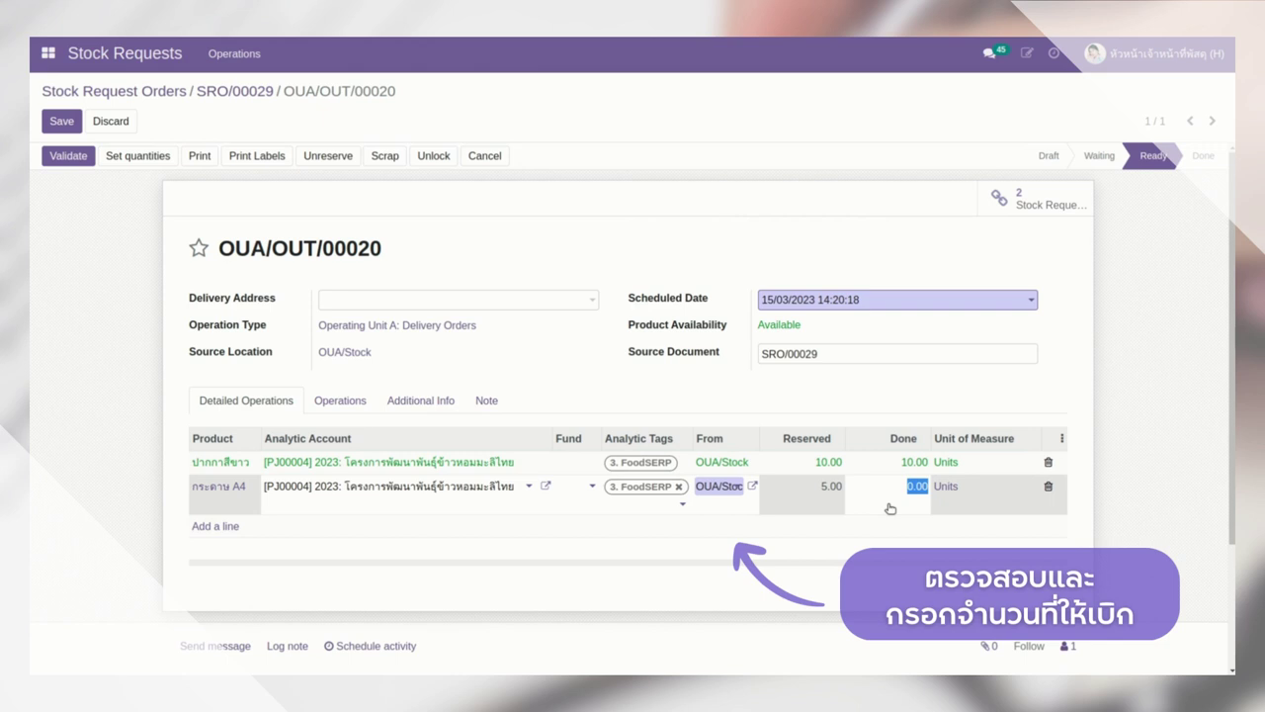
pyautogui.write('3')
pyautogui.click(891, 398)
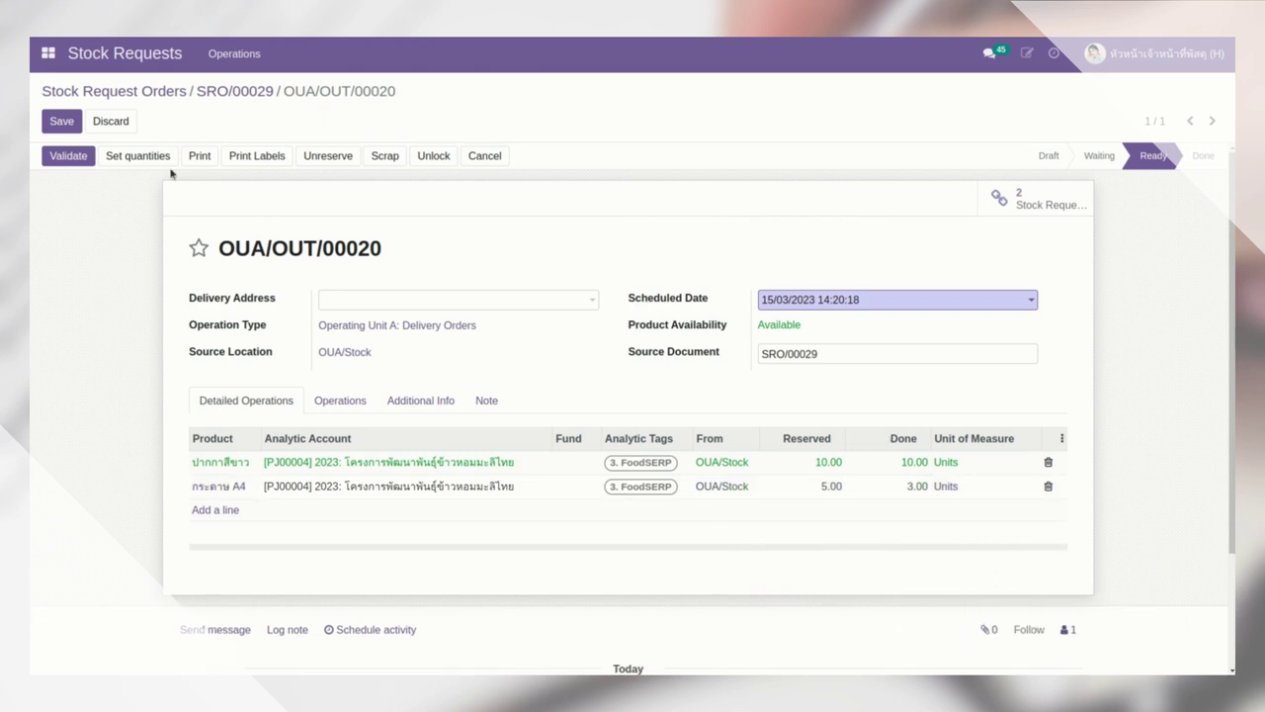
# Save and validate the delivery transfer with no backorder, returning to its stock request order.
pyautogui.click(61, 120)
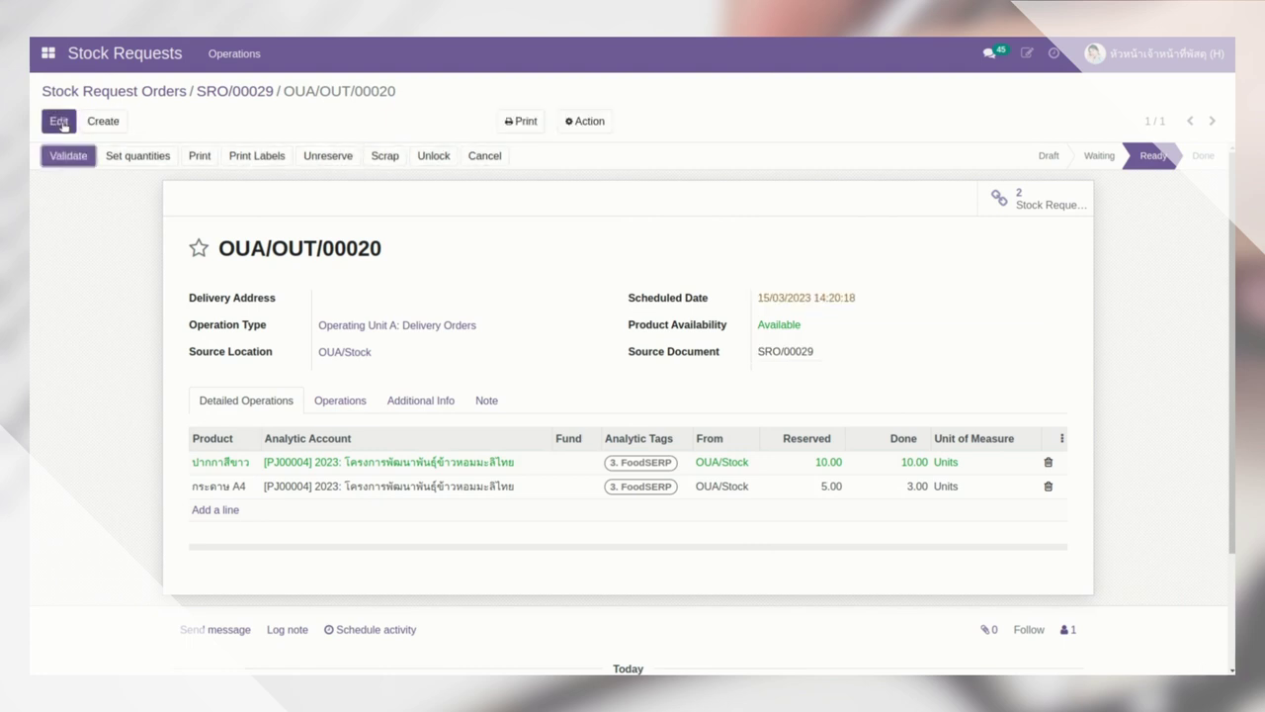
pyautogui.click(65, 156)
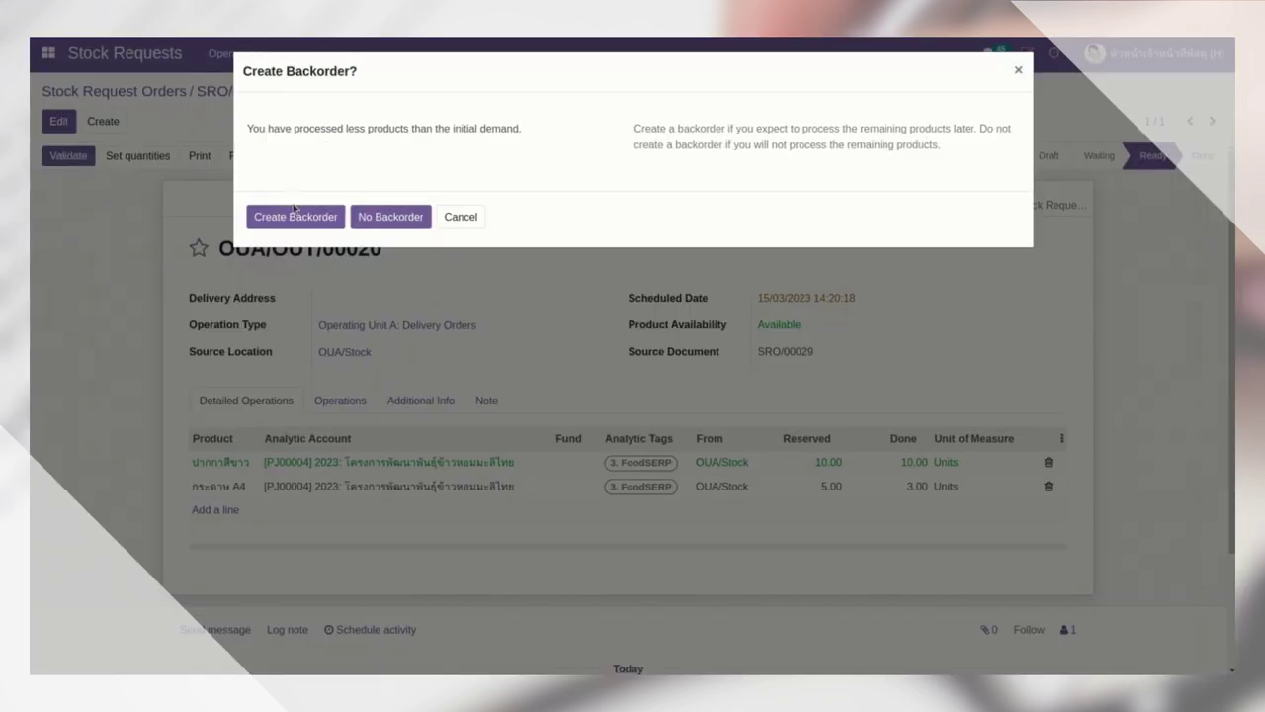
pyautogui.click(377, 216)
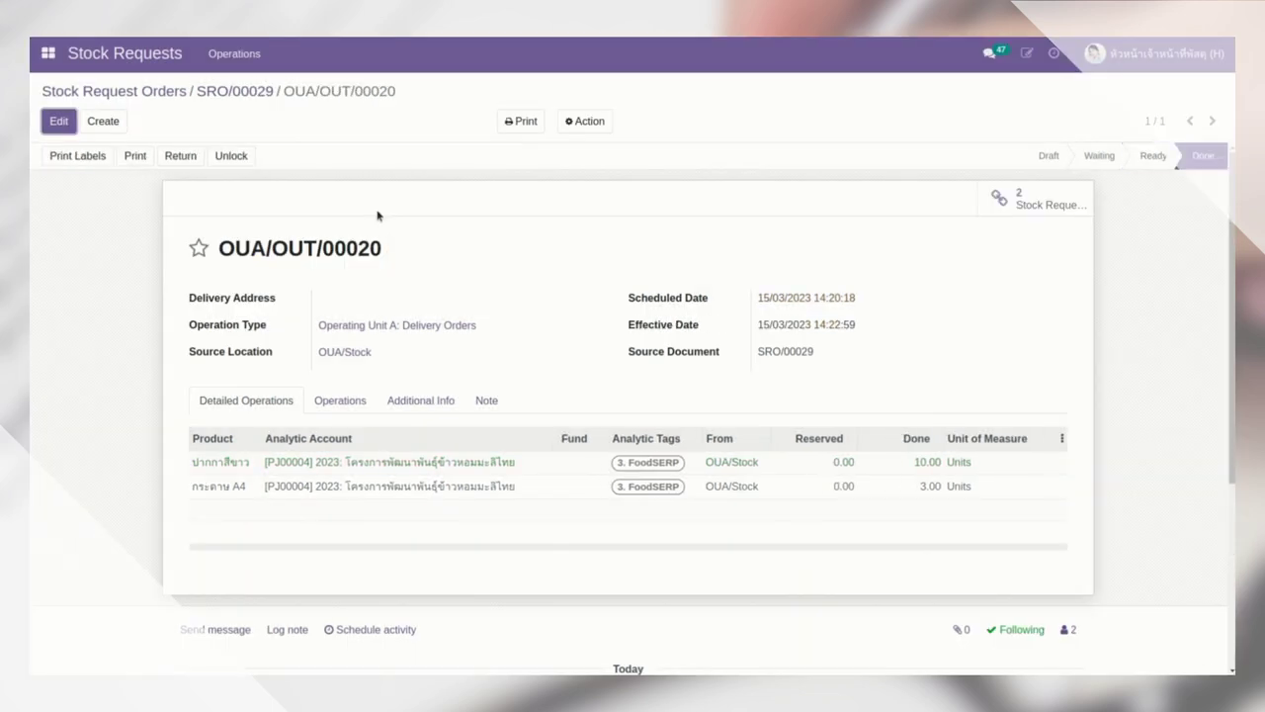
pyautogui.click(239, 92)
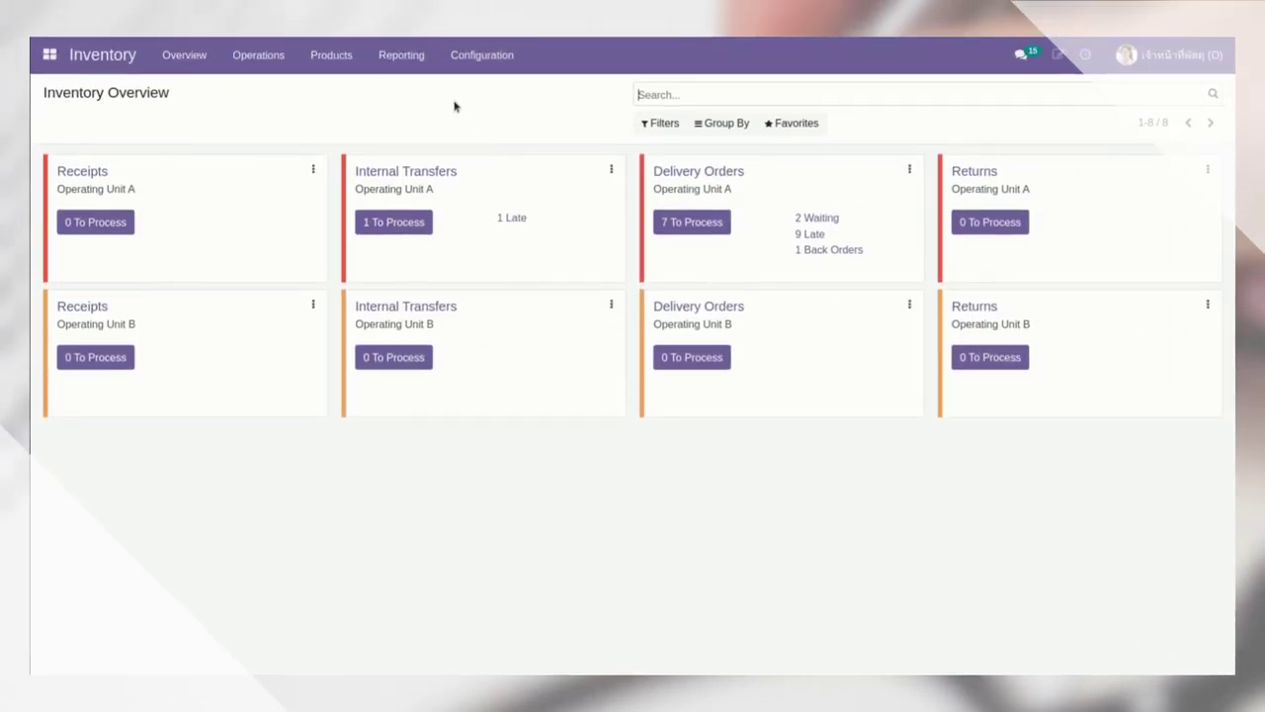
# Open the Inventory Report and examine the stock on hand of กระดาษ A4 and ปากกาสีขาว in OUA/Stock and OUB/Stock.
pyautogui.click(401, 56)
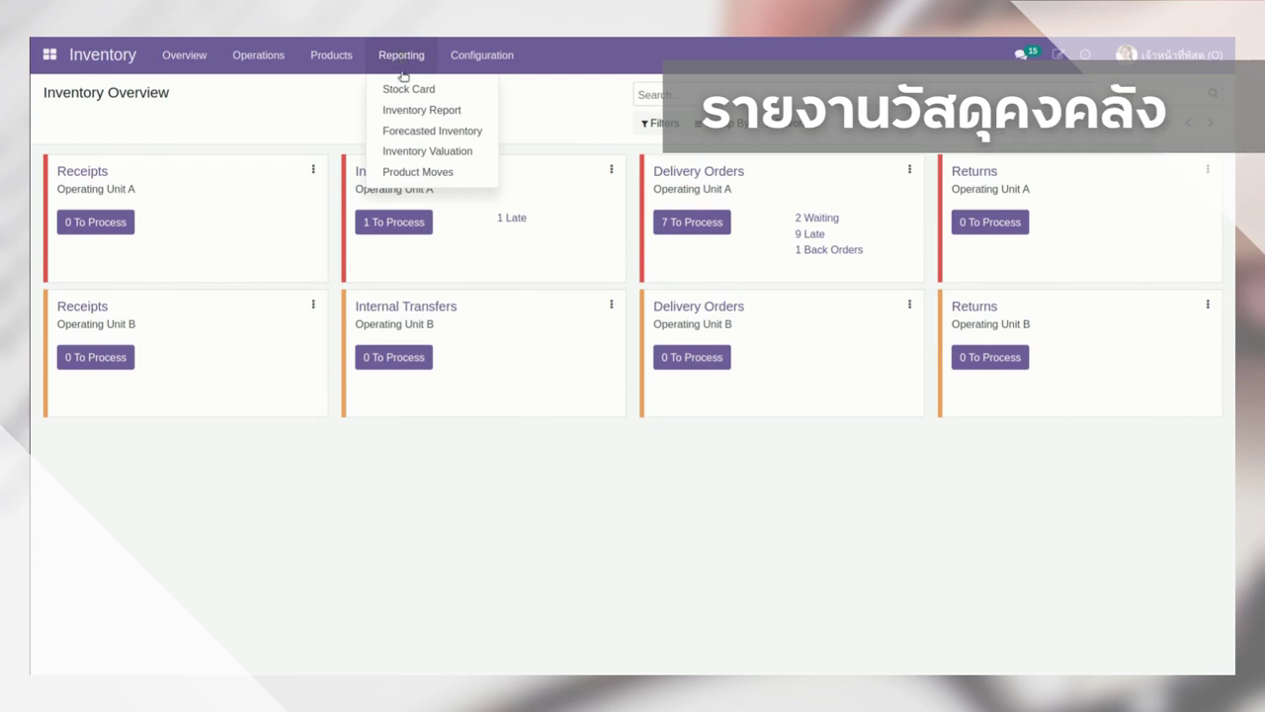
pyautogui.click(413, 112)
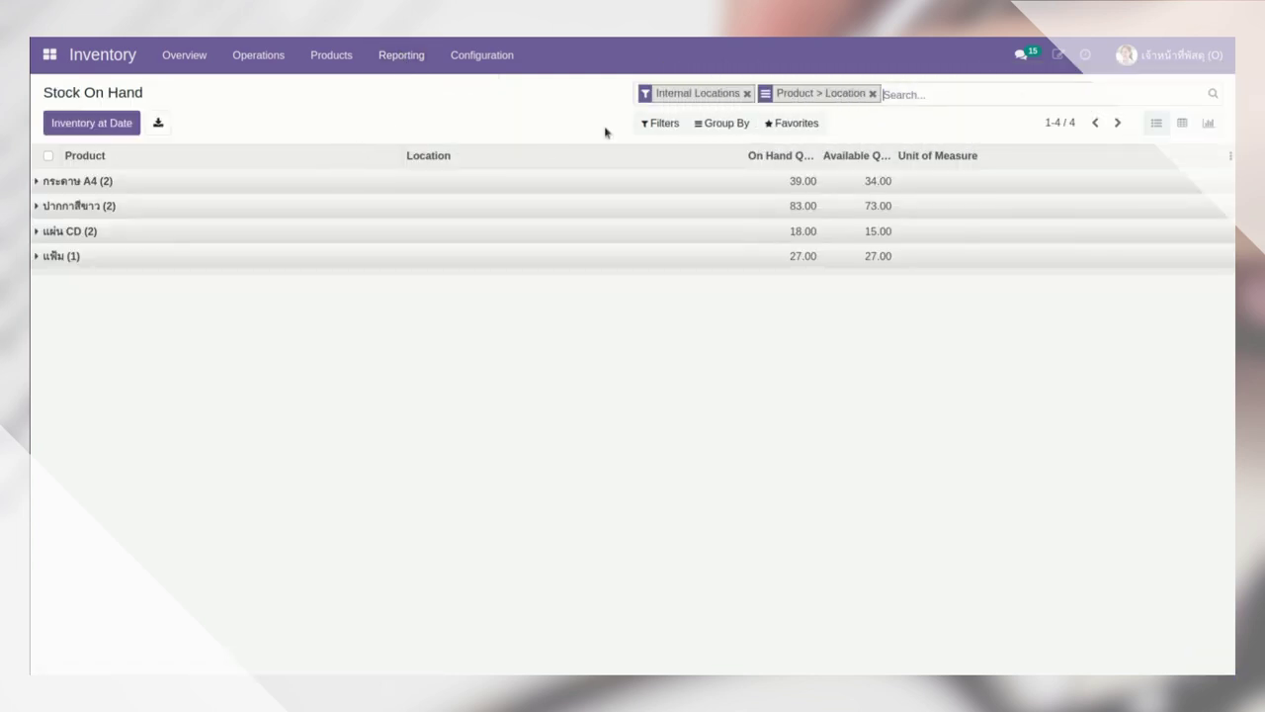
pyautogui.click(91, 183)
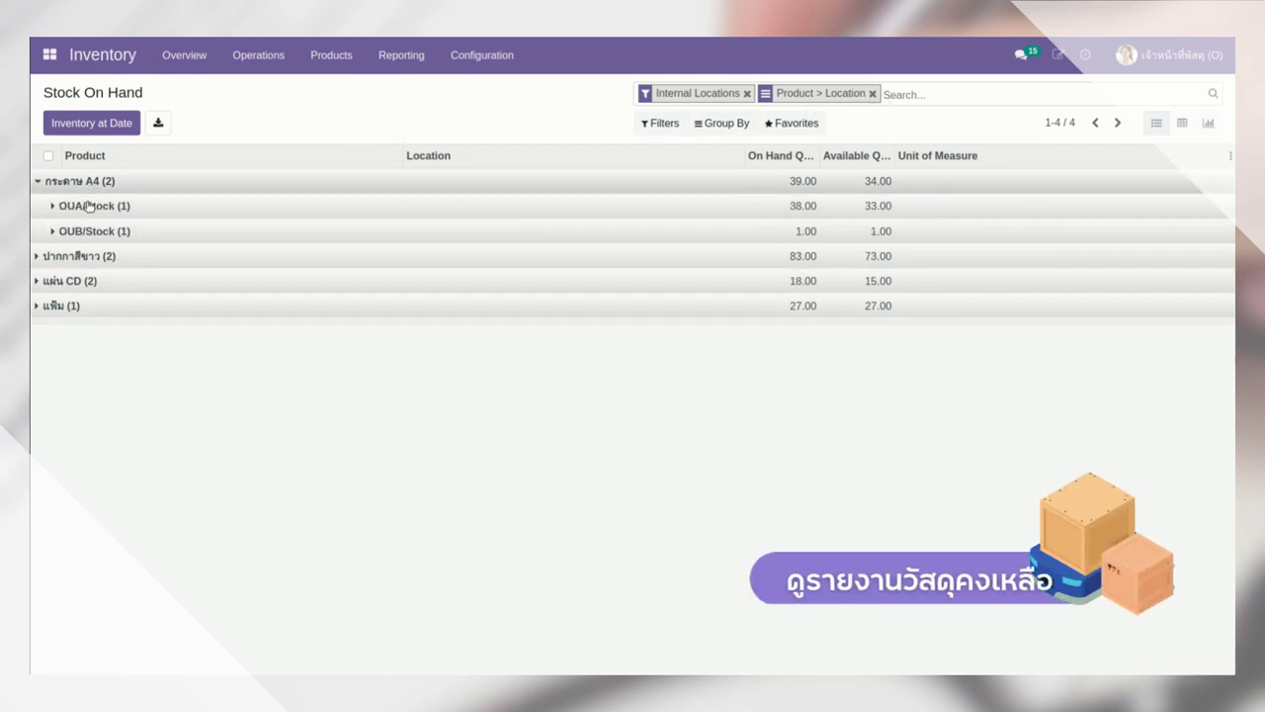
pyautogui.click(89, 205)
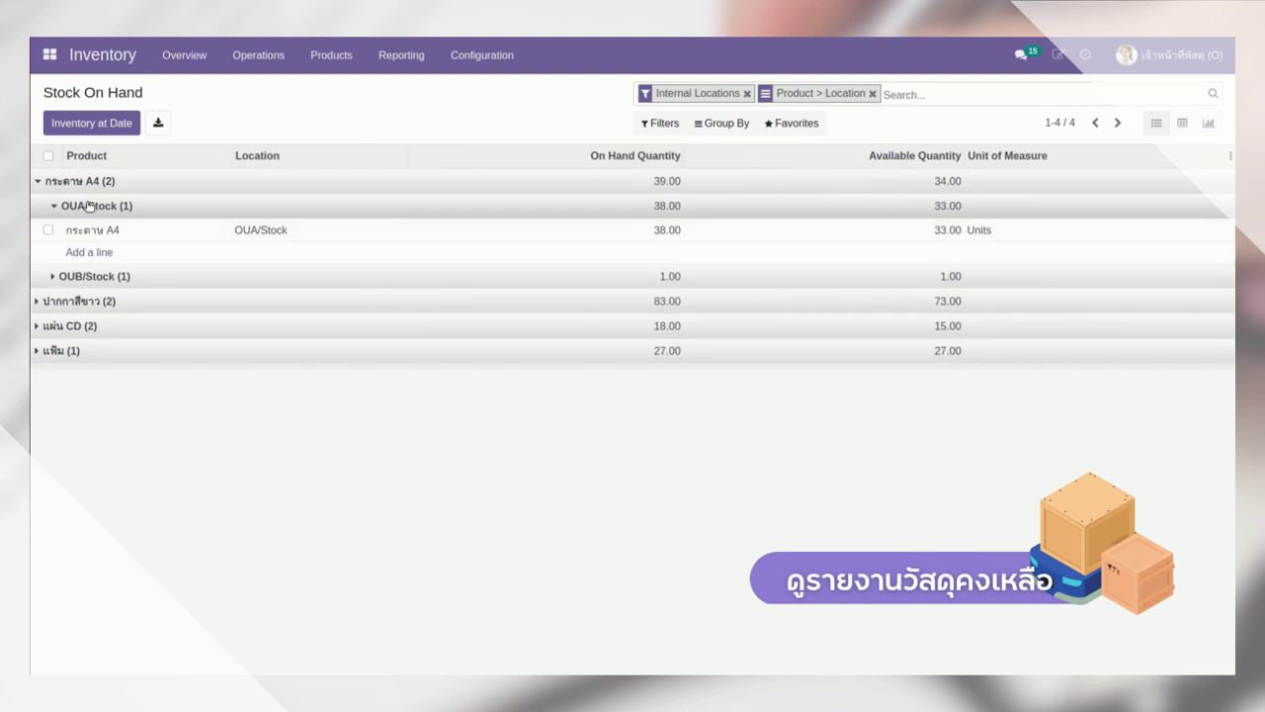
pyautogui.click(87, 276)
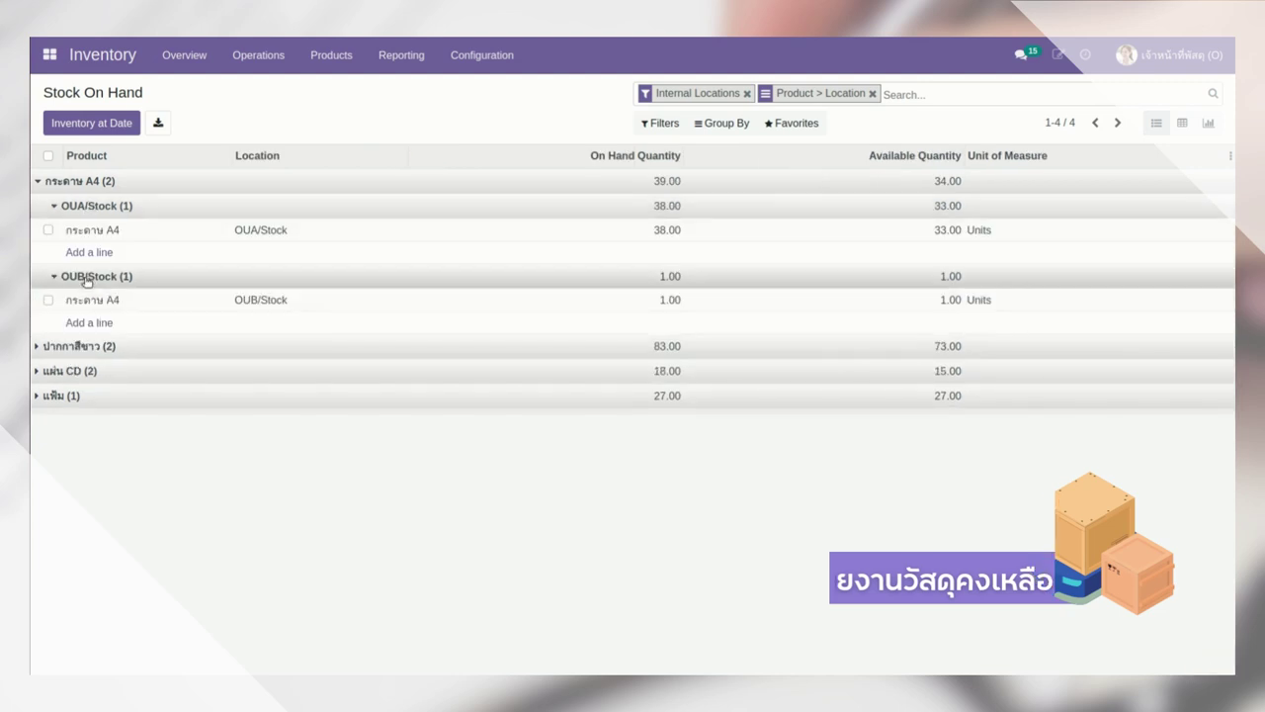
pyautogui.click(96, 345)
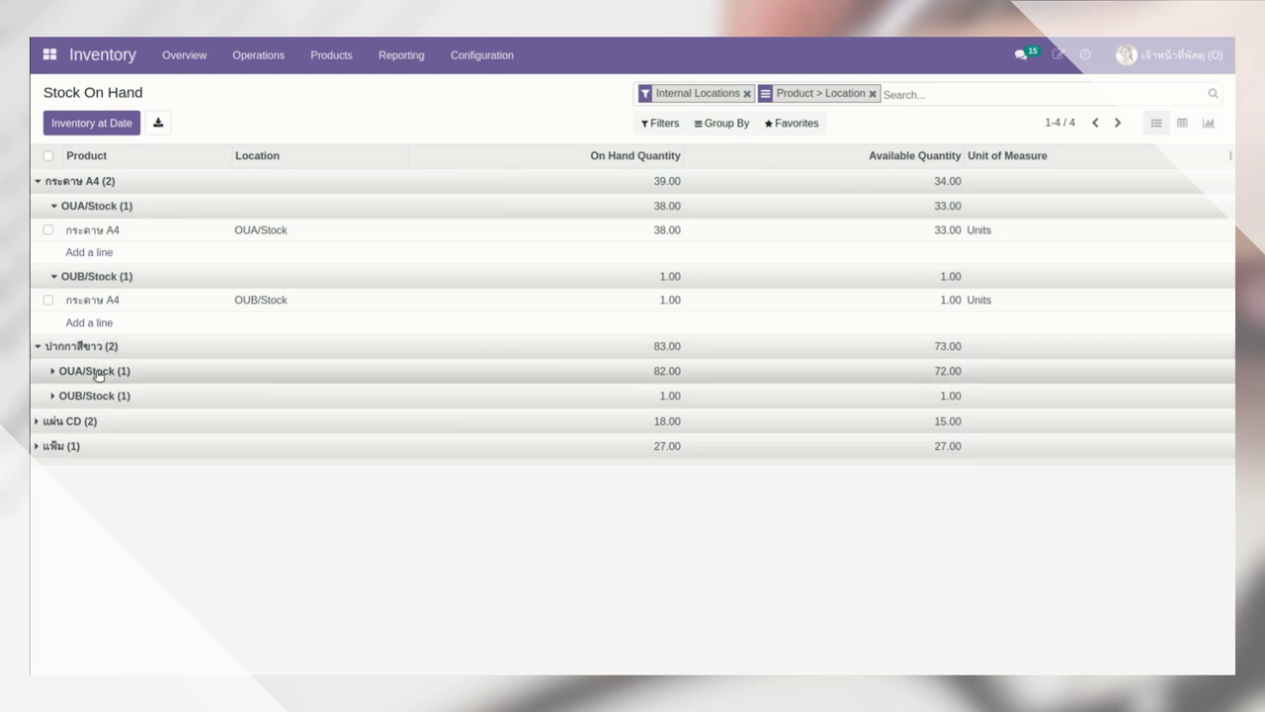
pyautogui.click(95, 371)
pyautogui.click(100, 442)
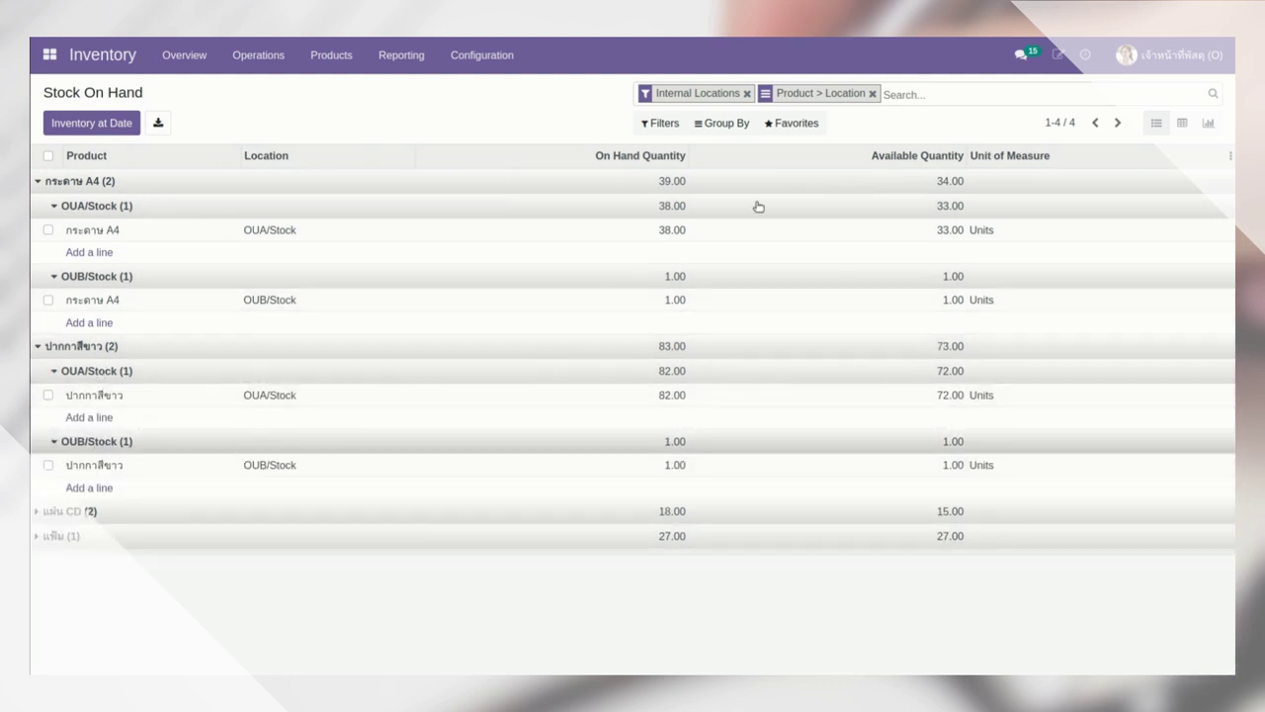
# Regroup the stock on hand report by location only and expand the OUA/Stock group.
pyautogui.click(873, 94)
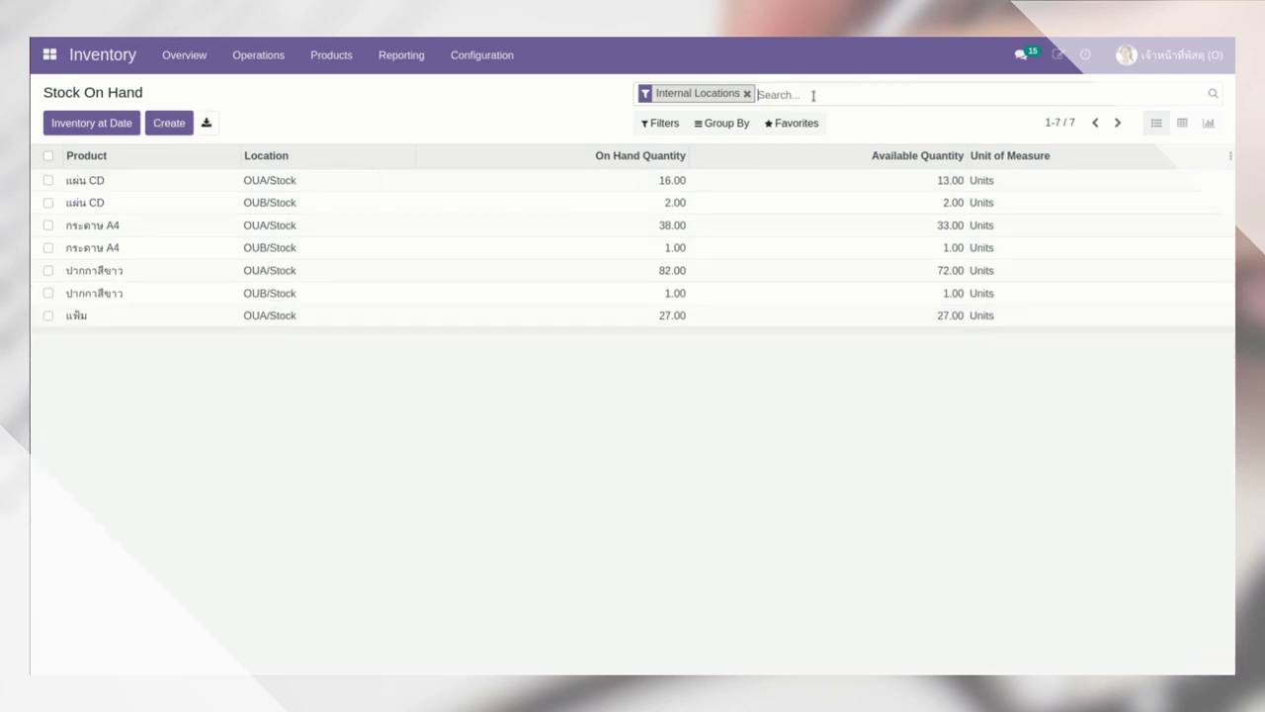
pyautogui.click(724, 123)
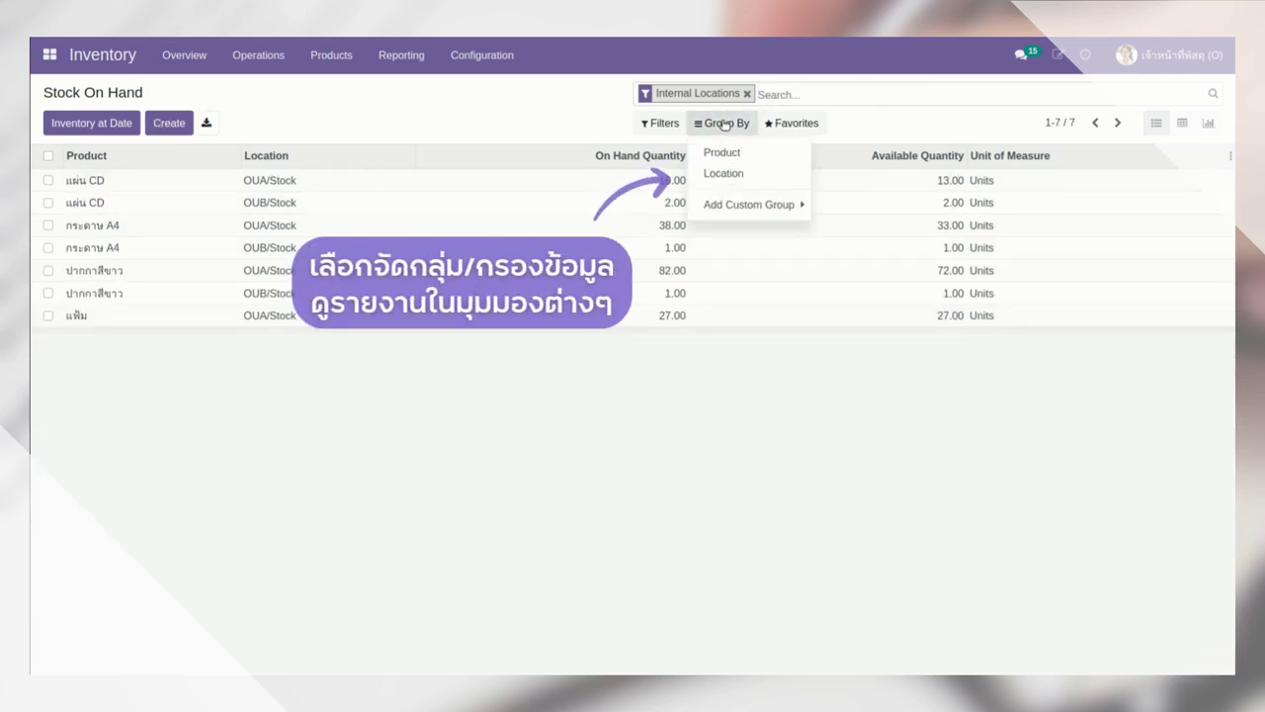
pyautogui.click(731, 175)
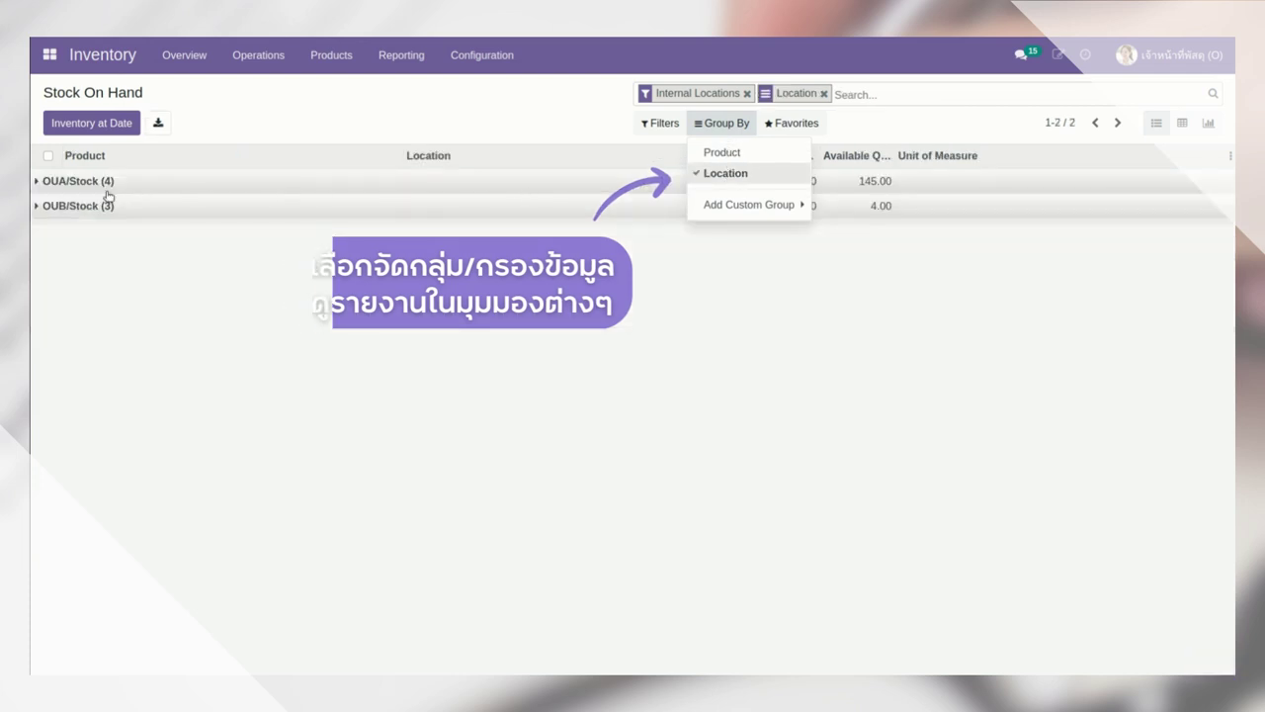
pyautogui.click(44, 182)
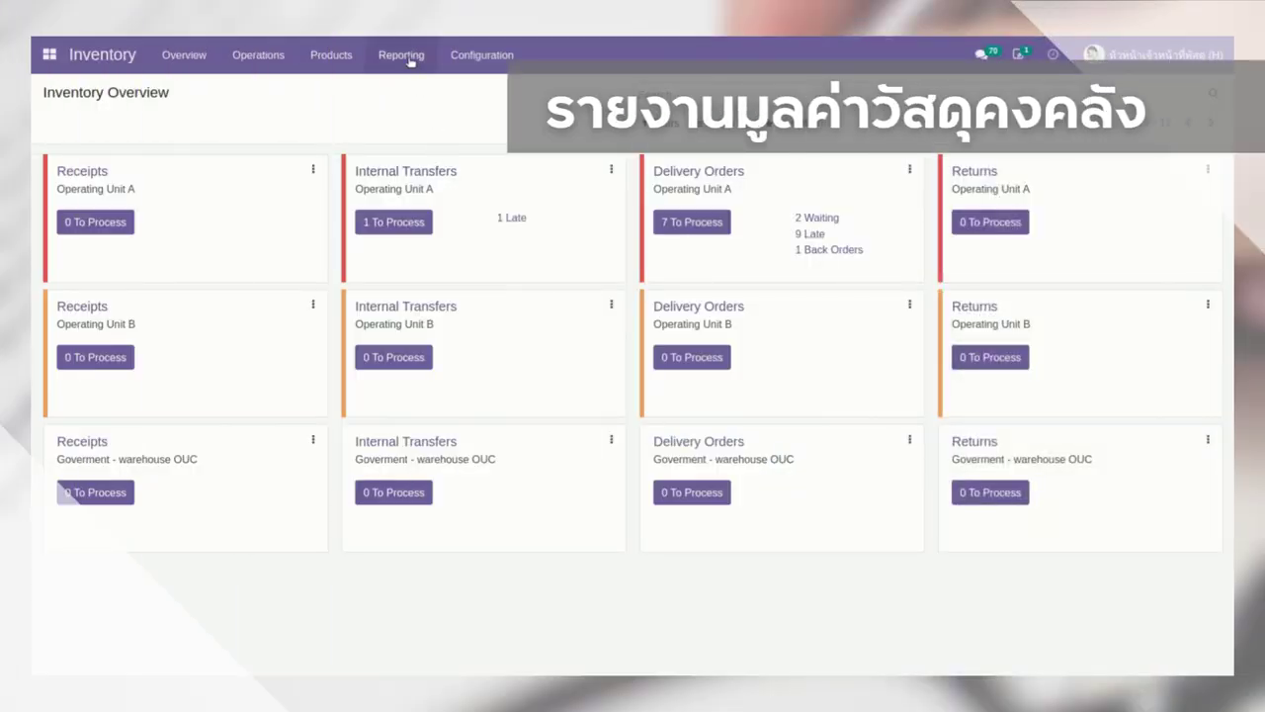
# Open the Inventory Valuation report and examine the valuation entries of กระดาษ A4, ดินสอ and ปากกา.
pyautogui.click(410, 59)
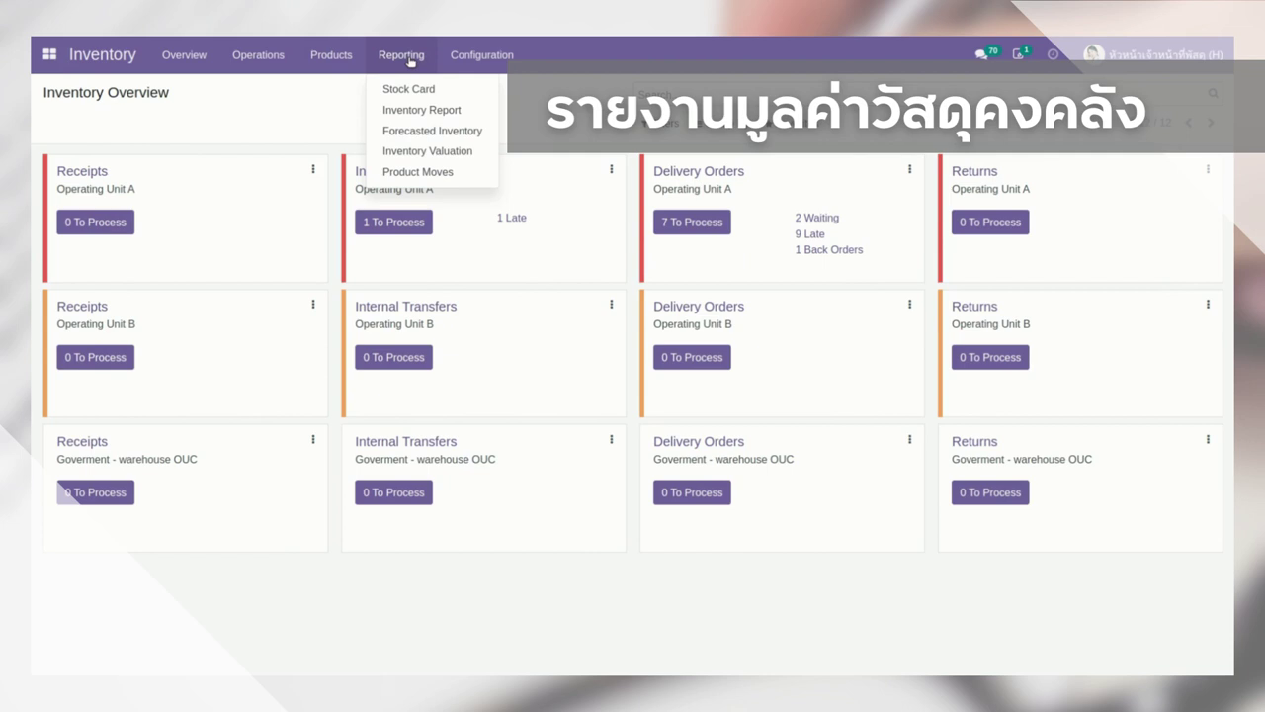
pyautogui.click(425, 151)
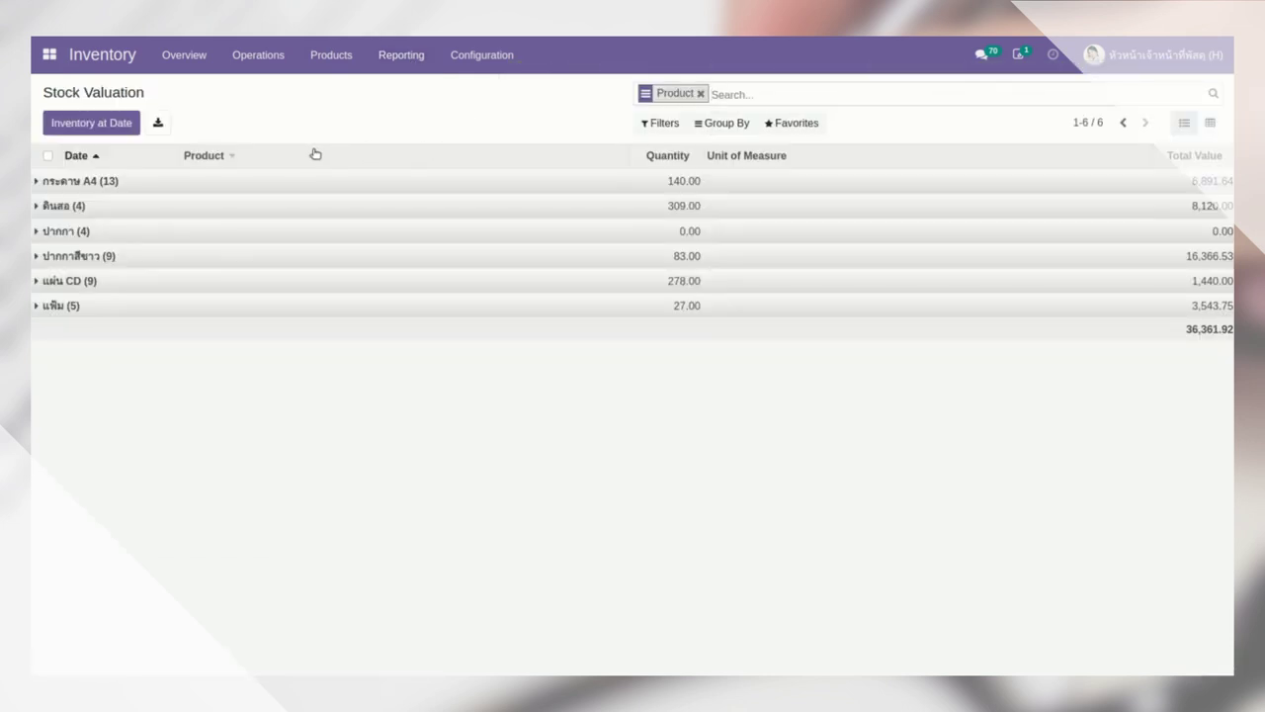
pyautogui.click(122, 182)
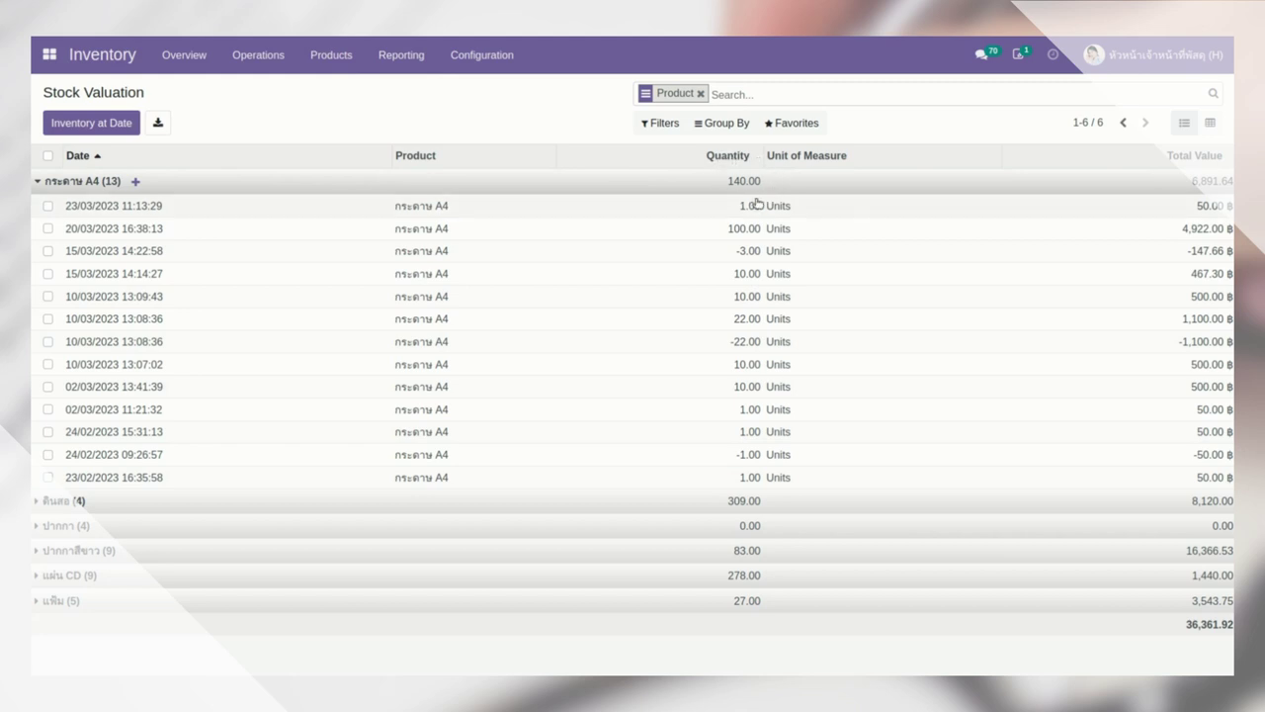
pyautogui.click(76, 502)
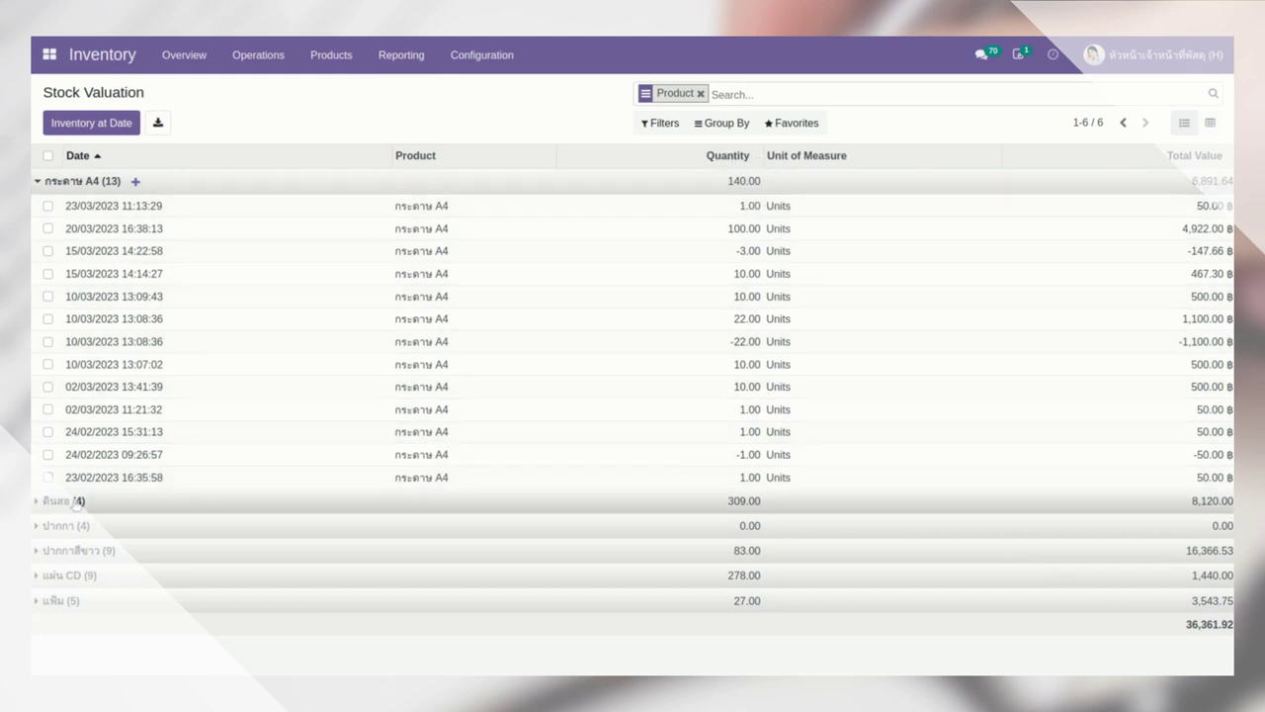
pyautogui.scroll(-1, 76, 504)
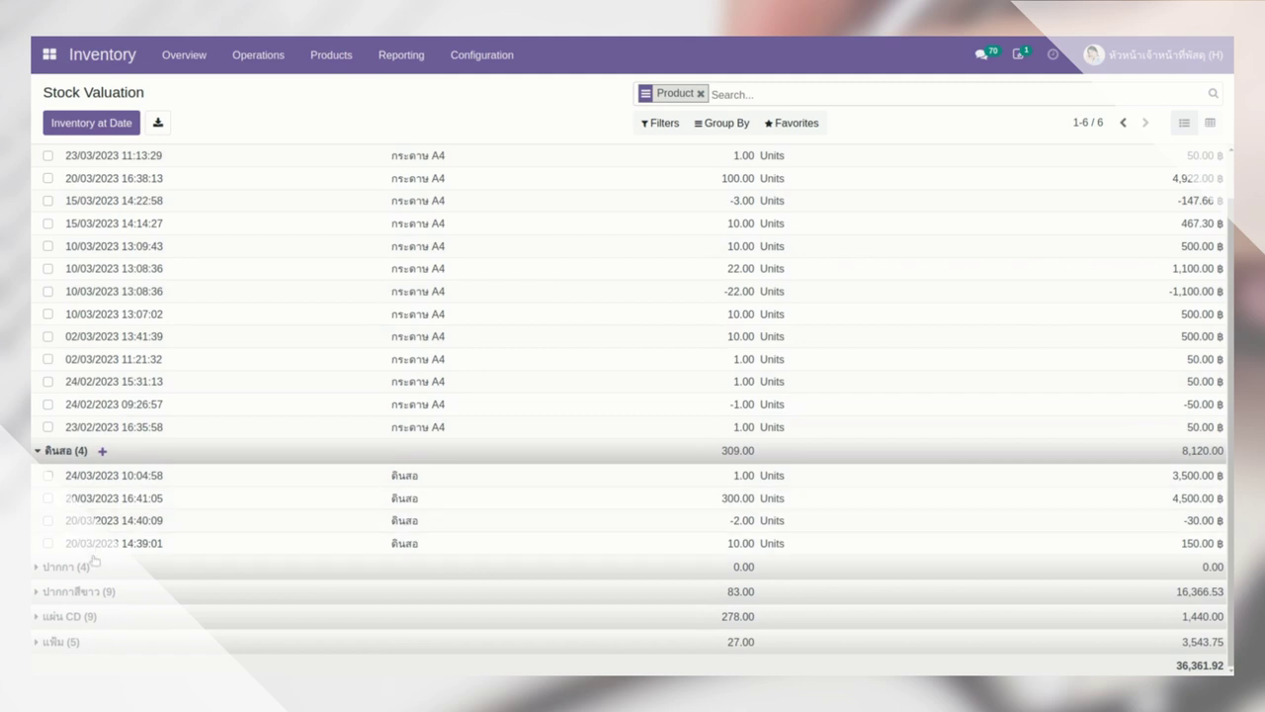
pyautogui.click(95, 566)
pyautogui.scroll(-1, 95, 569)
pyautogui.scroll(-1, 96, 571)
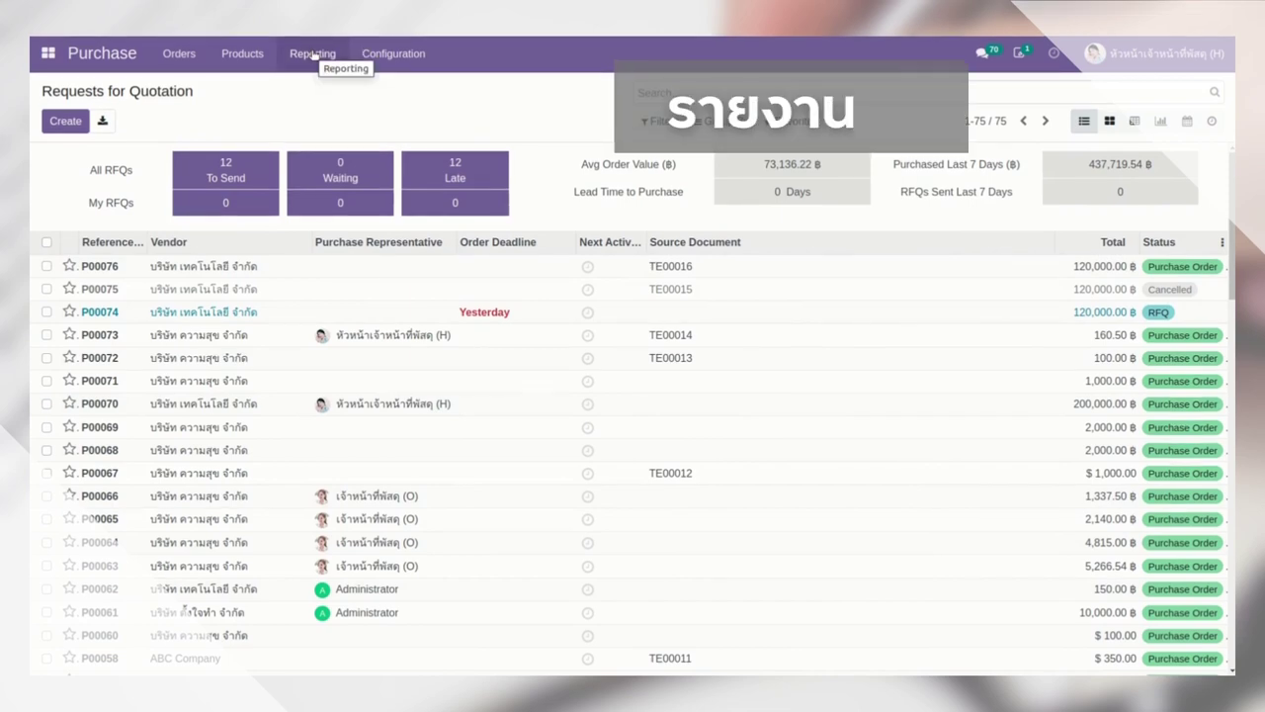
# Export the Purchase Report for the date range Mar 23 as XLSX and open the downloaded spreadsheet.
pyautogui.click(313, 53)
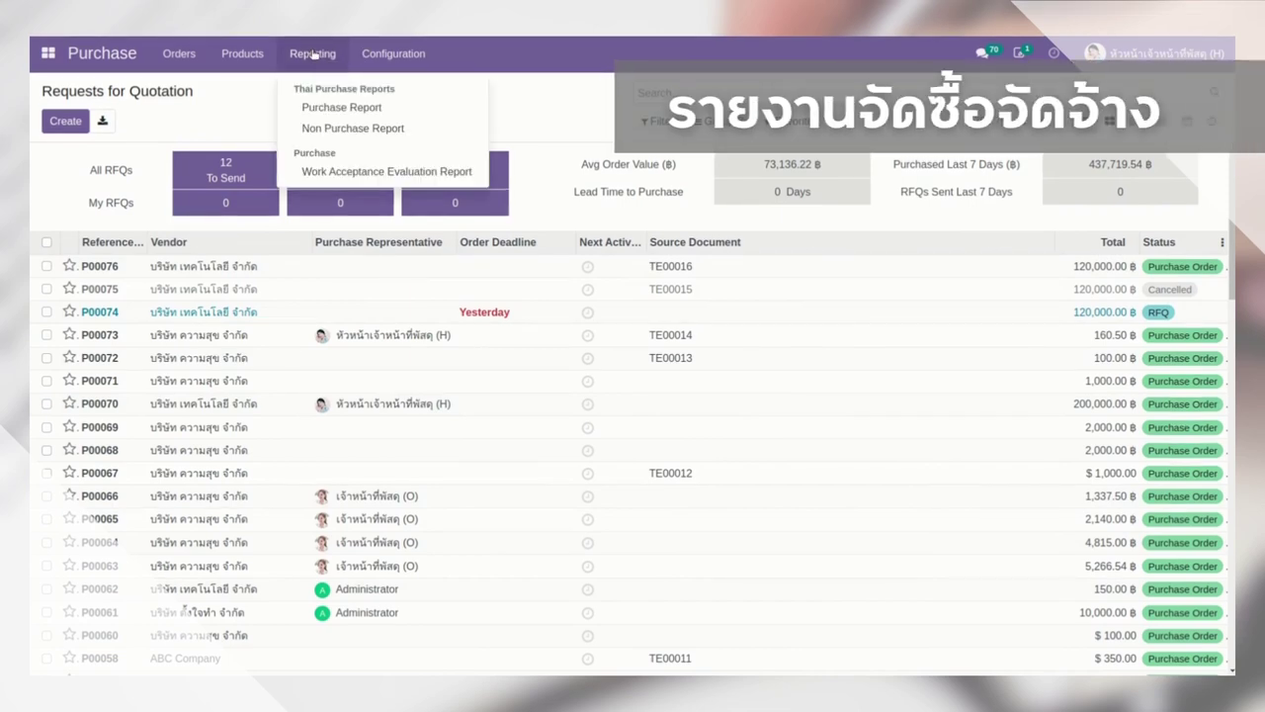
pyautogui.click(333, 103)
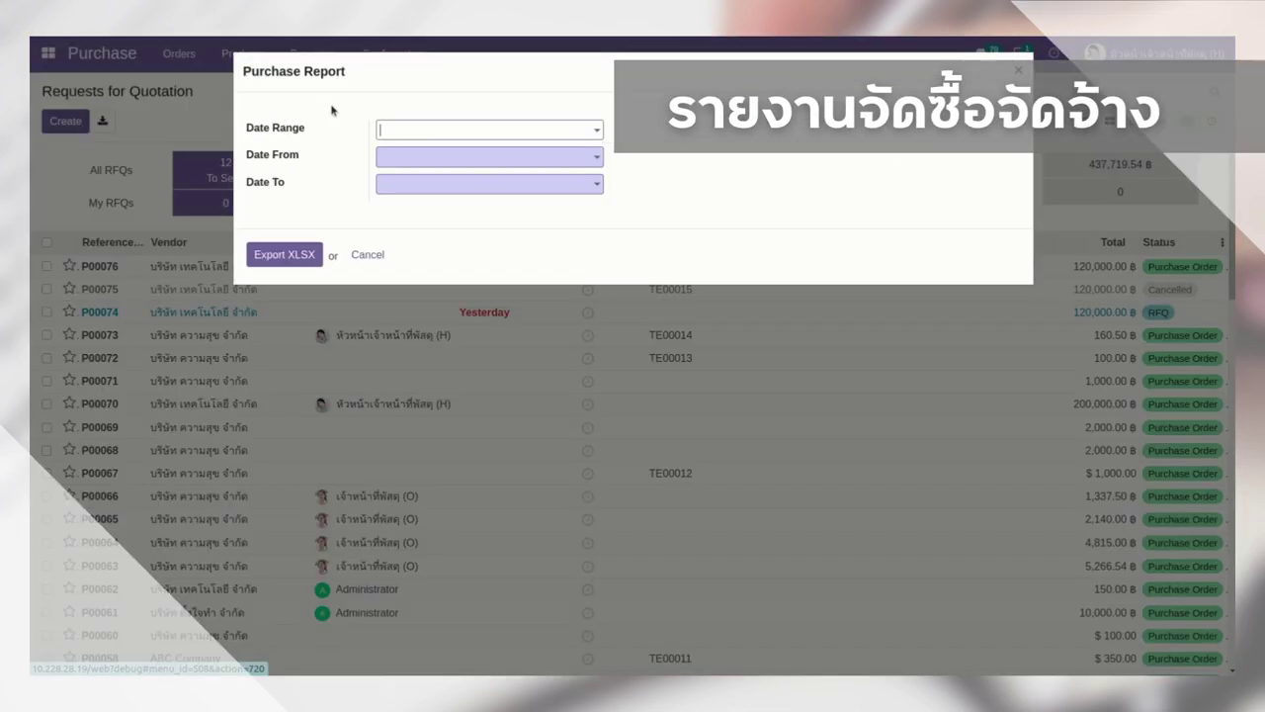
pyautogui.click(386, 132)
pyautogui.click(413, 263)
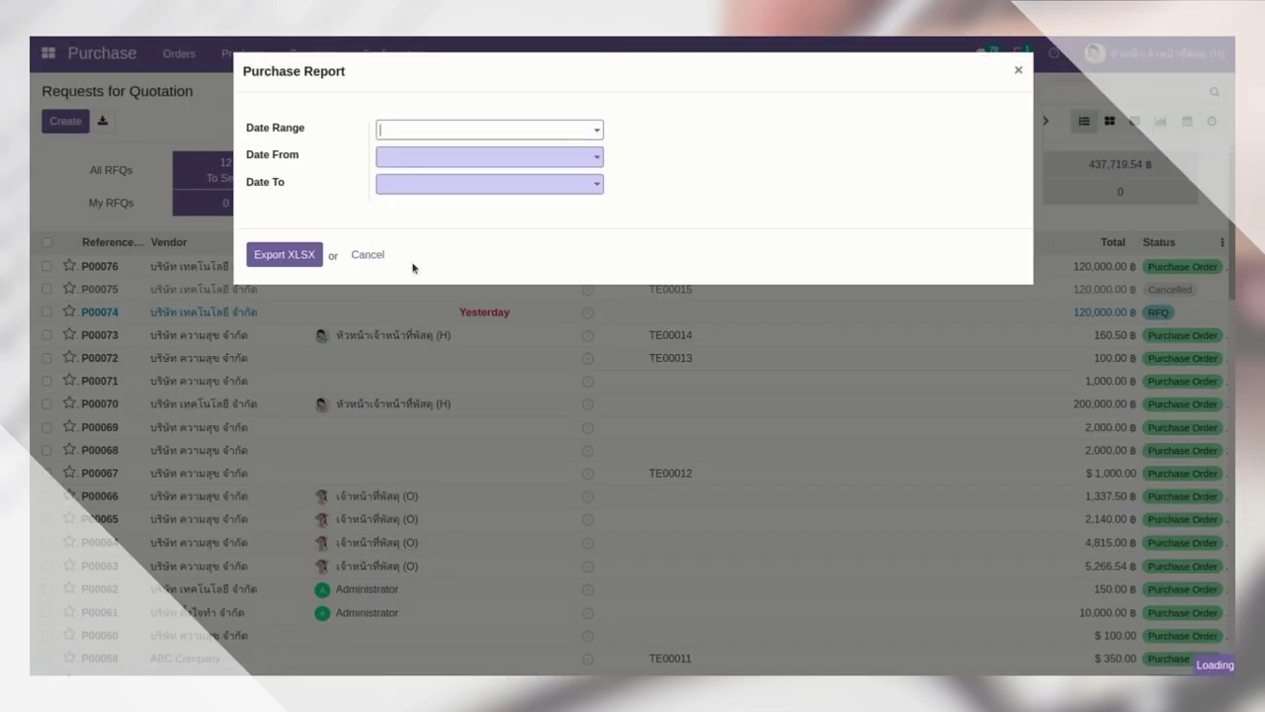
pyautogui.click(303, 253)
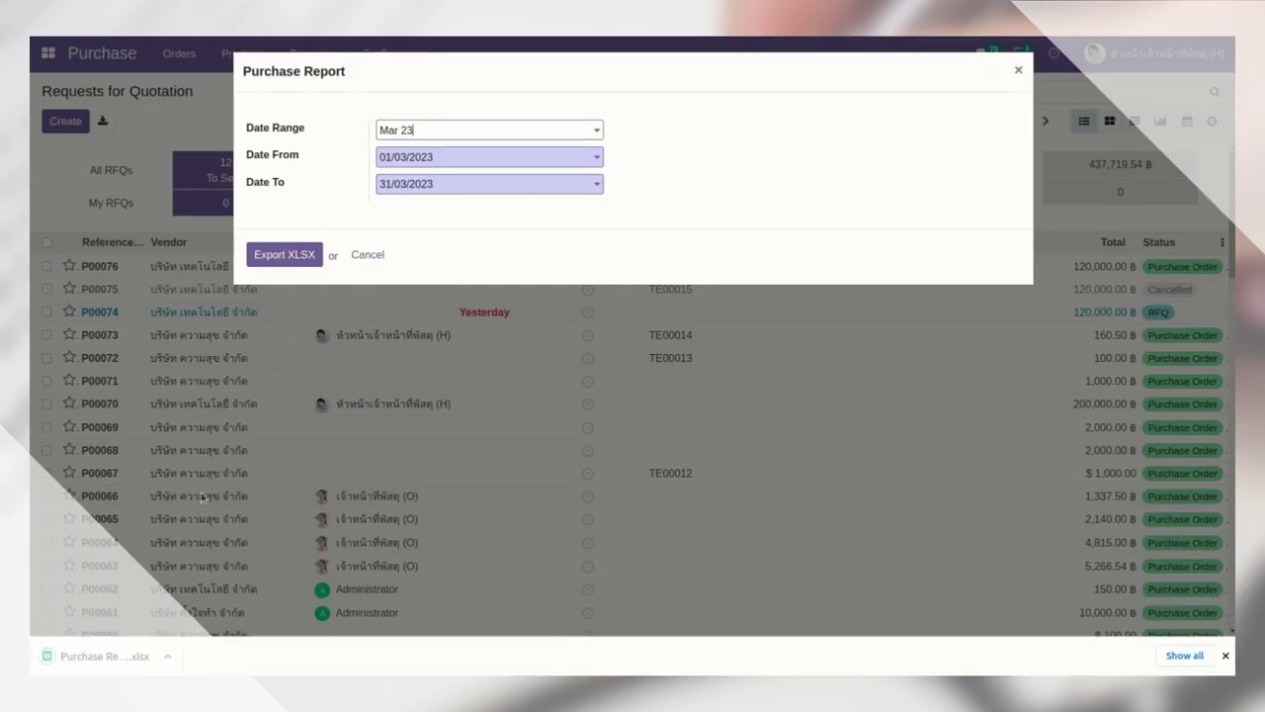
pyautogui.click(132, 657)
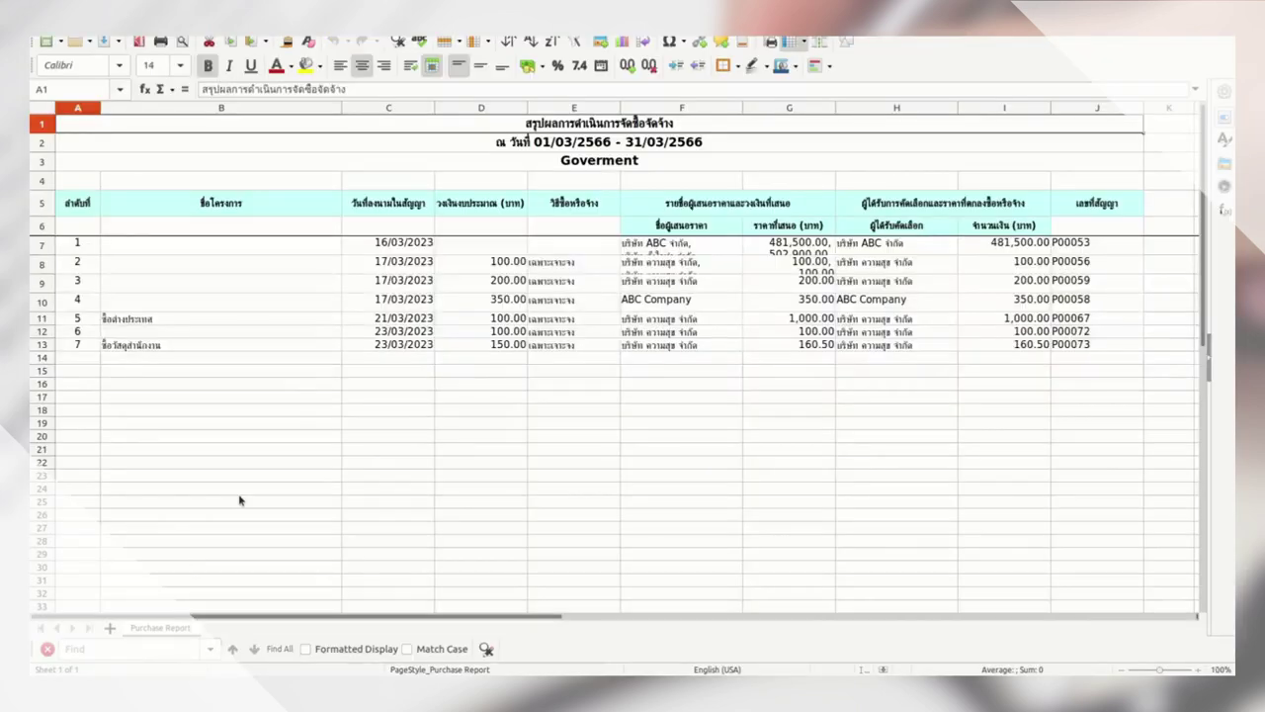
pyautogui.click(239, 500)
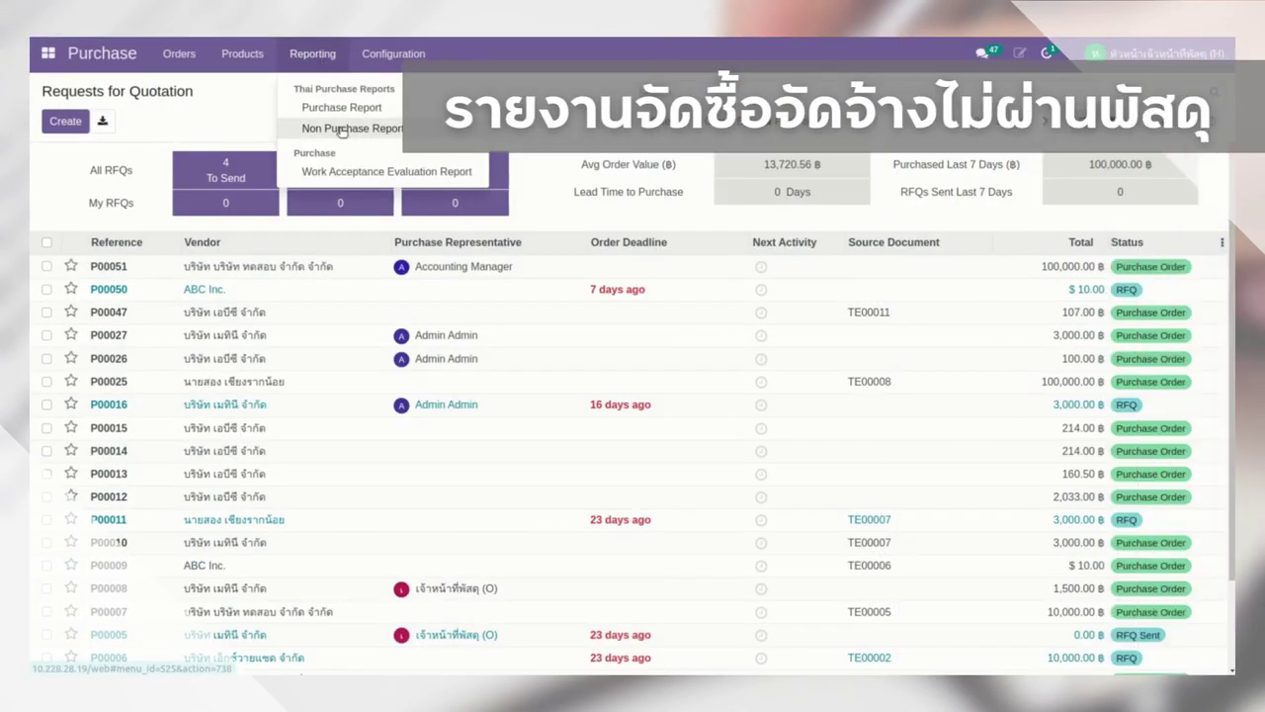
# Export the Non Purchase Report for the date range Mar 23 as XLSX and open the downloaded file.
pyautogui.click(341, 127)
pyautogui.click(388, 135)
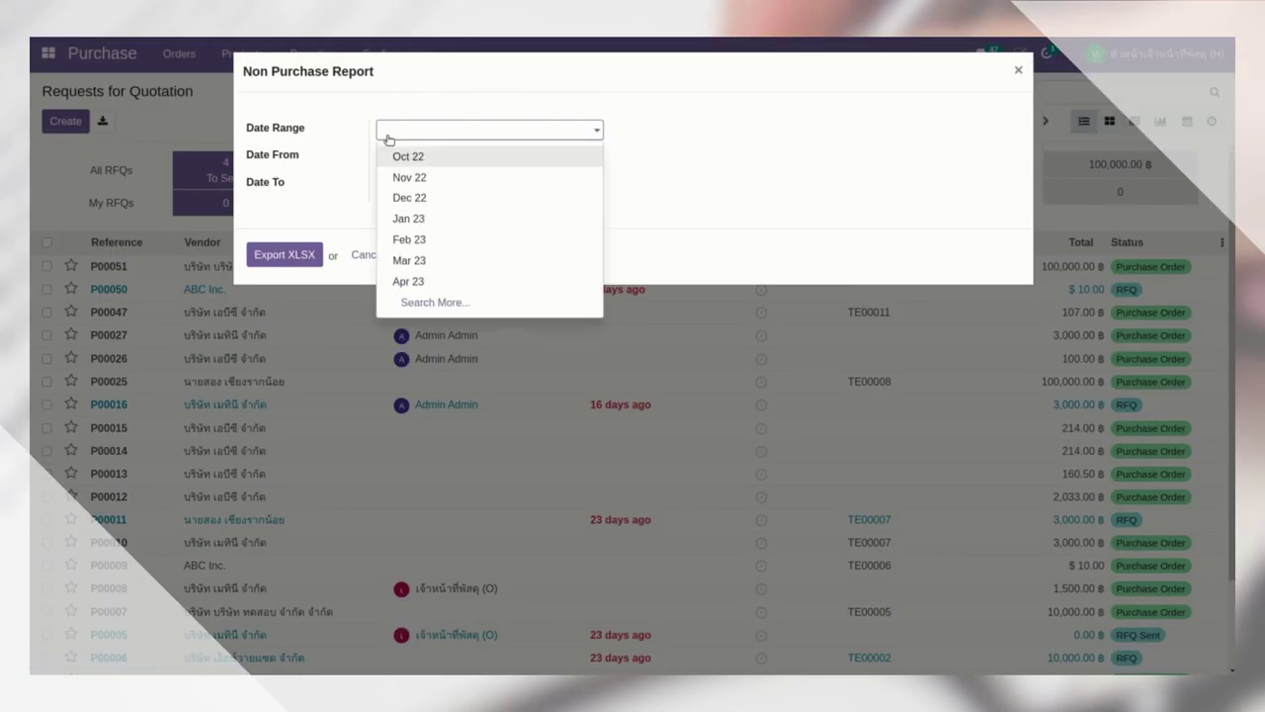
pyautogui.click(406, 258)
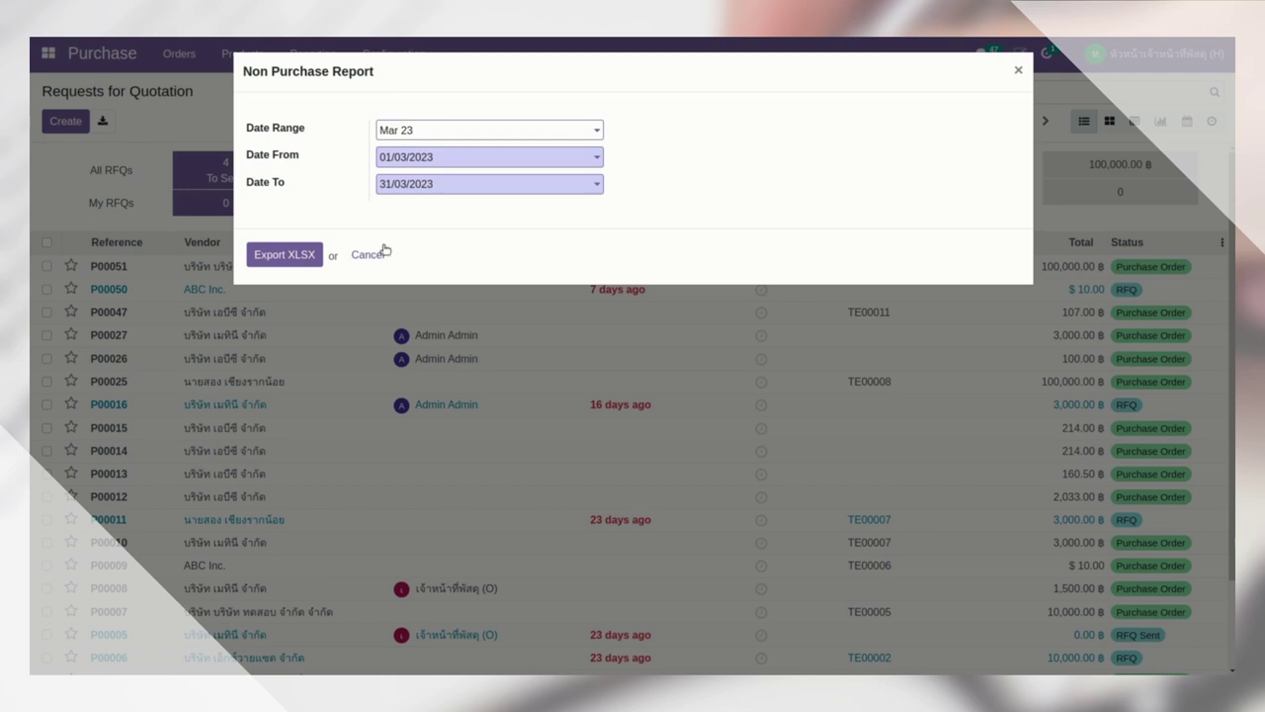
pyautogui.click(305, 254)
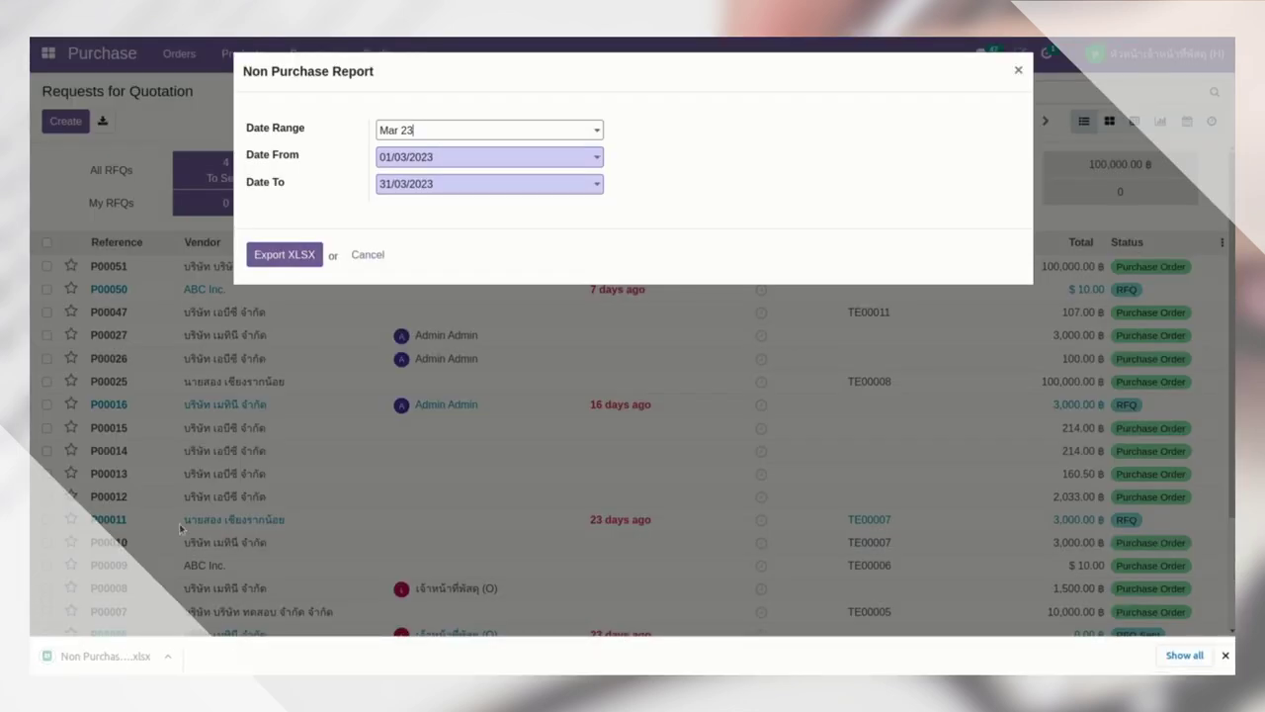
pyautogui.click(102, 656)
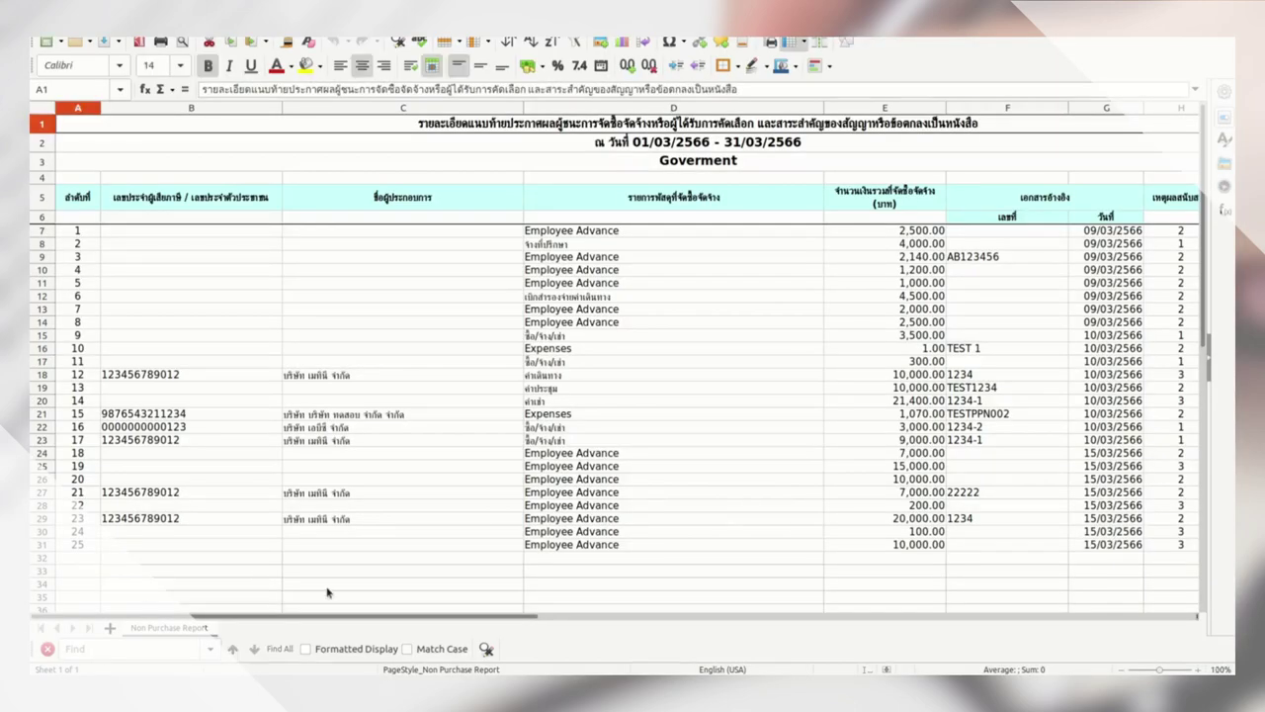
# Examine the exported non-purchase report's columns across to the Expense document numbers.
pyautogui.click(328, 587)
pyautogui.press('Right')
pyautogui.press('Right')
pyautogui.press('Right')
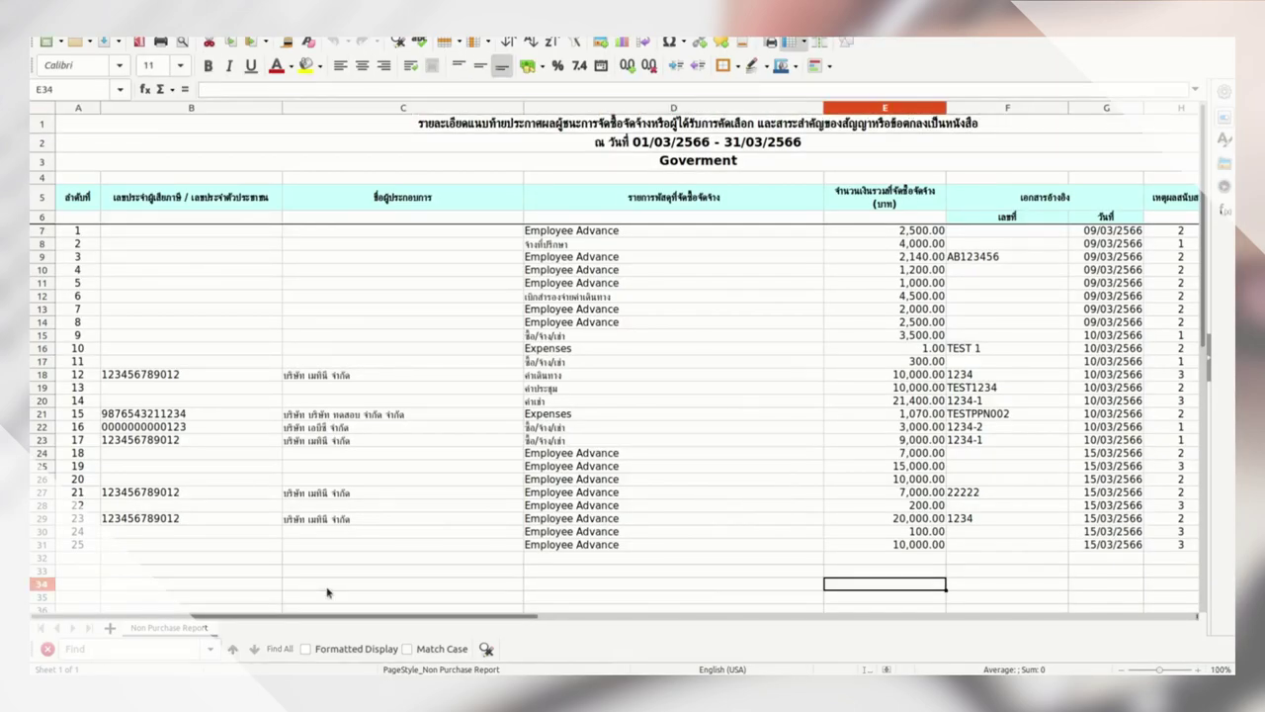
pyautogui.press('Right')
pyautogui.press('Right')
pyautogui.press('Right')
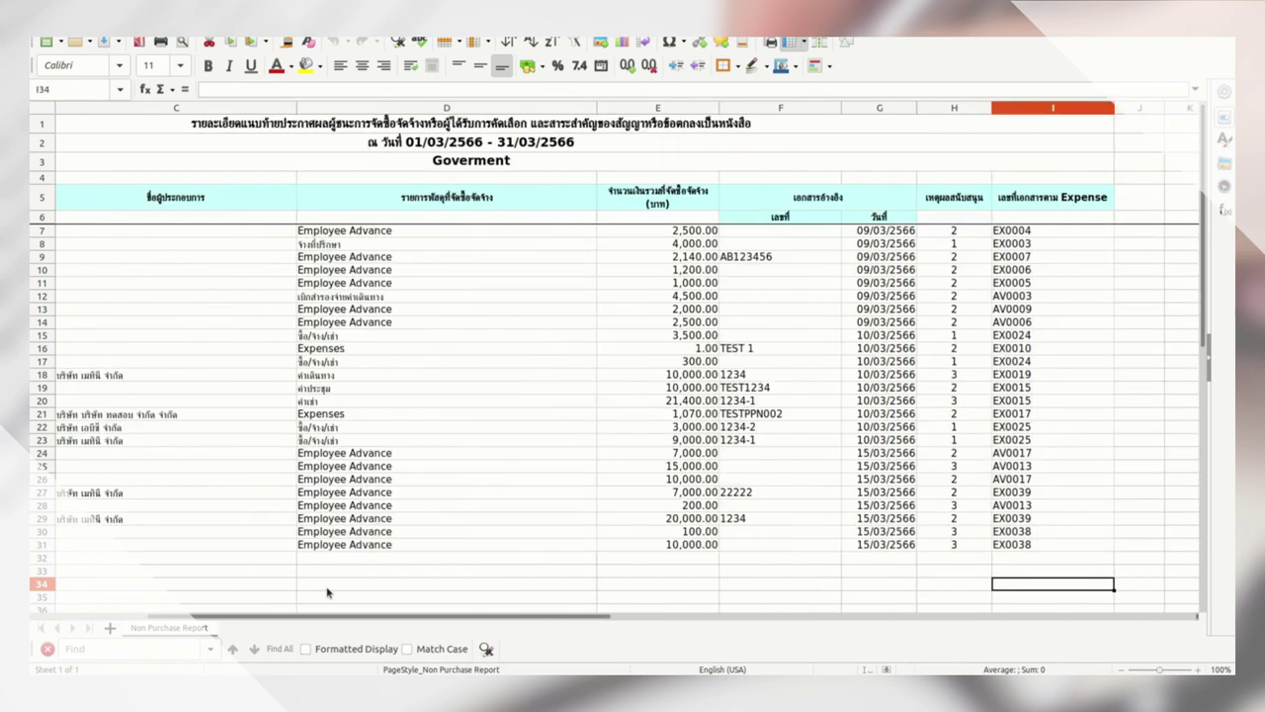